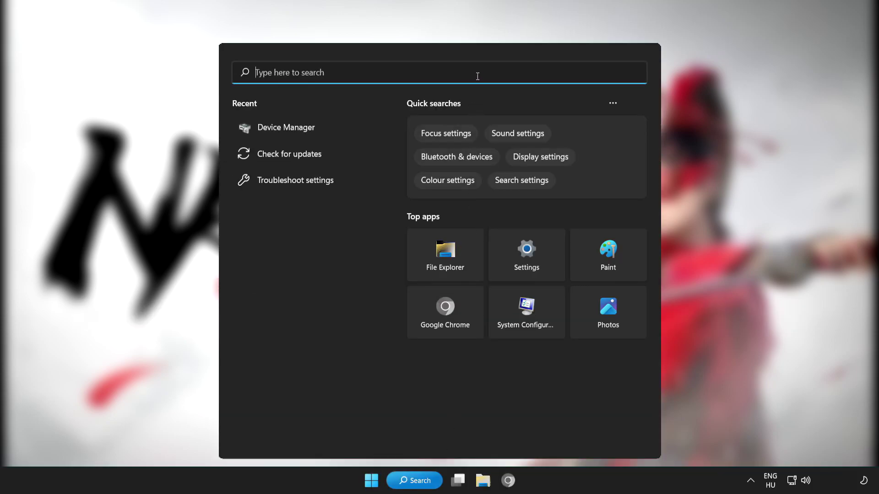
# - Search Windows for 'device manager' to bring up Device Manager as the best match
pyautogui.write('dev')
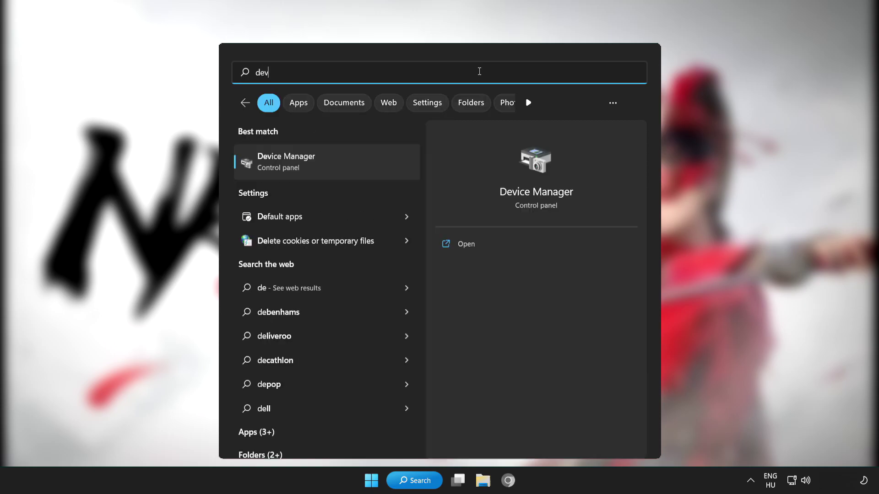
pyautogui.write('ice manager')
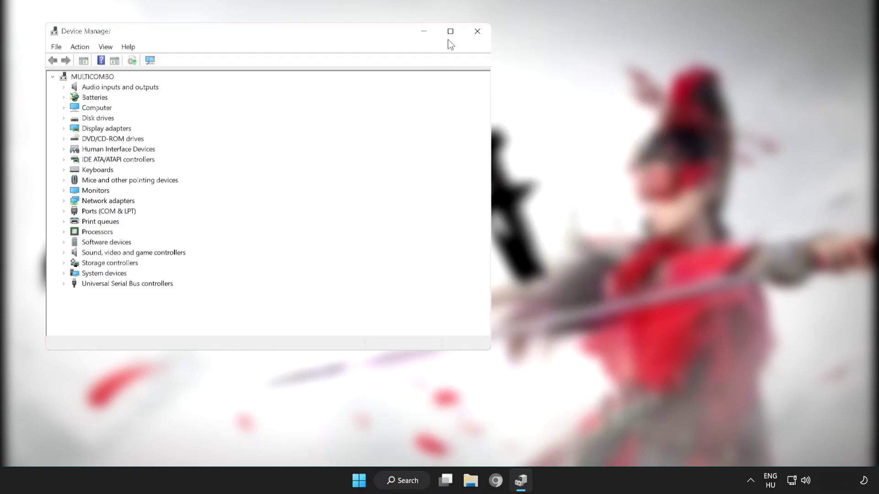
# - Maximize Device Manager, expand Display adapters and open the VMware SVGA 3D context menu
pyautogui.click(449, 32)
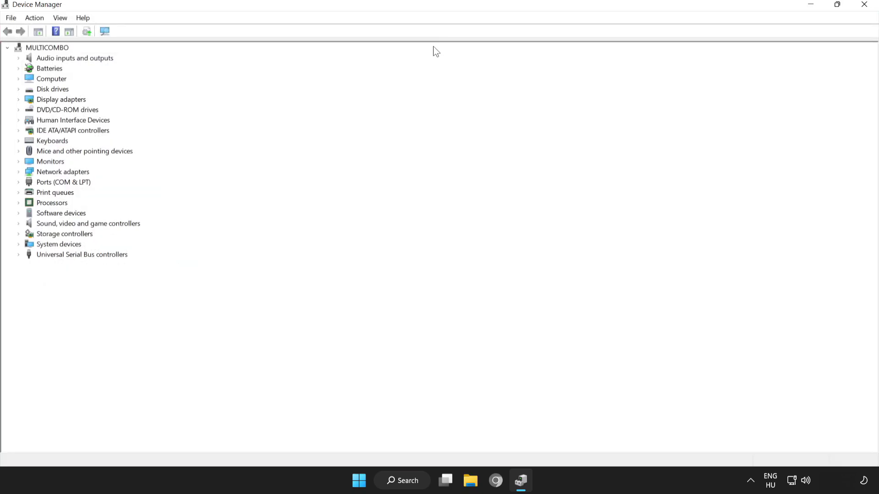
pyautogui.click(59, 100)
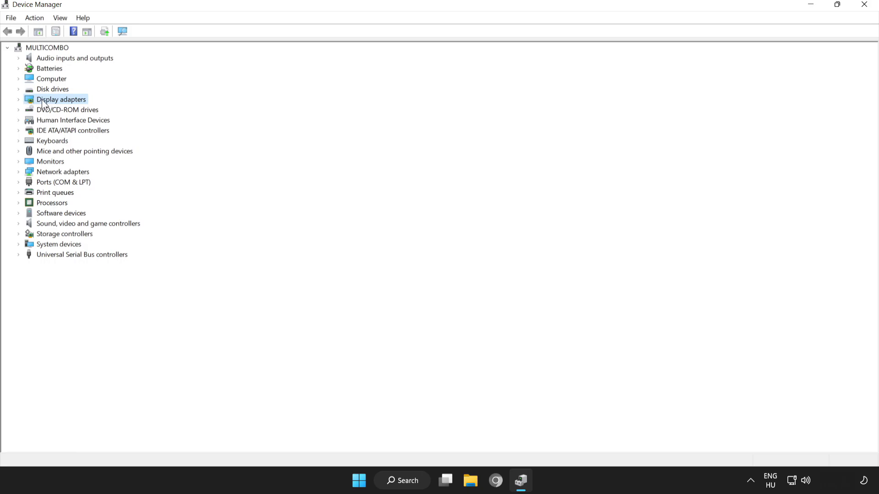
pyautogui.click(17, 100)
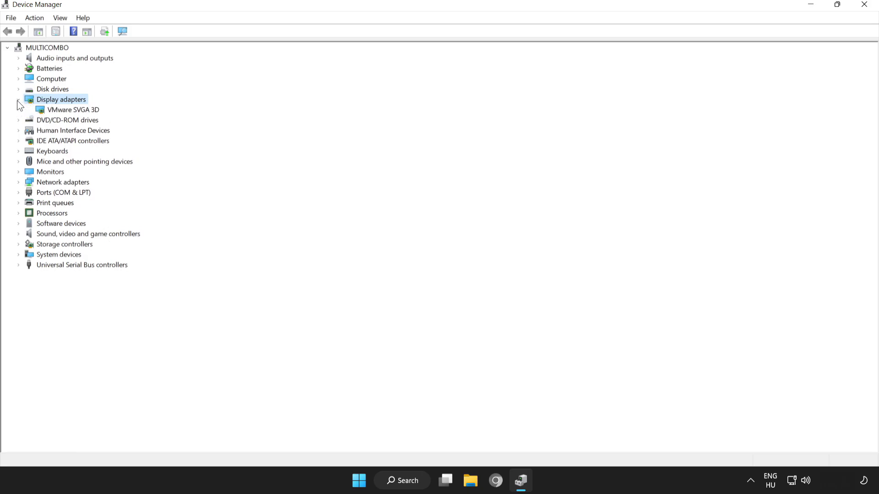
pyautogui.click(54, 109)
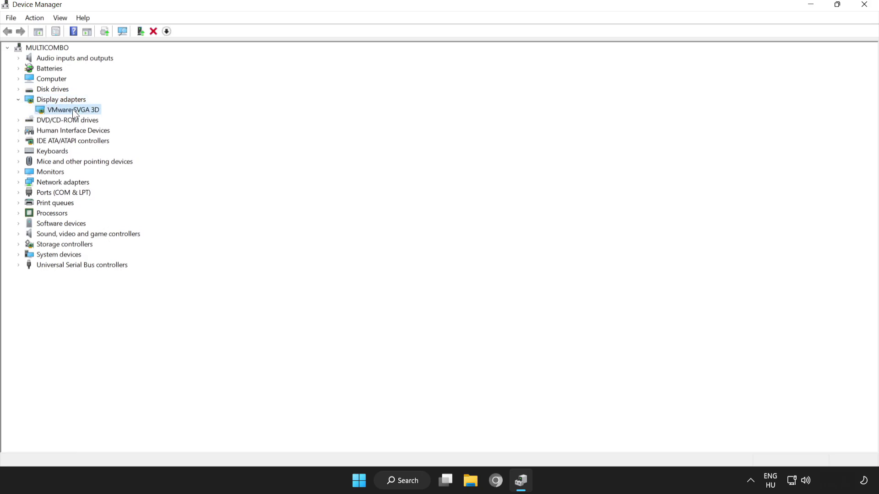
pyautogui.rightClick(65, 109)
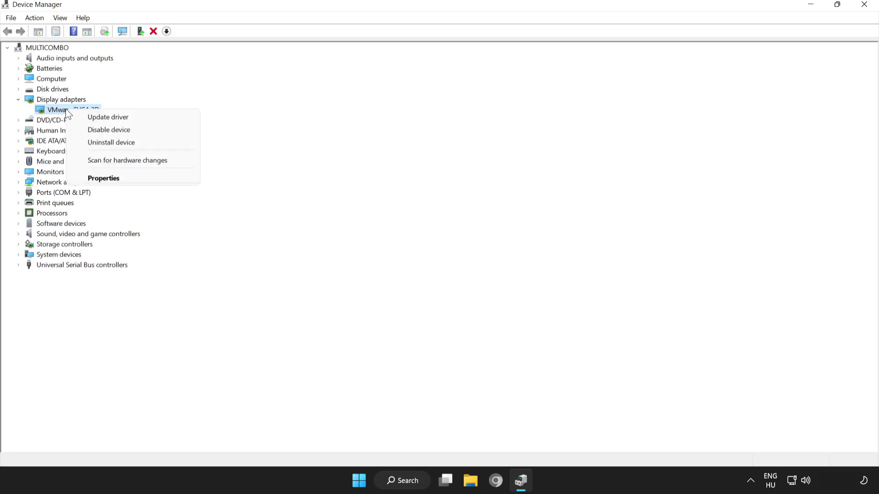
# - Auto-search for a newer VMware SVGA 3D driver, find it current, and close Device Manager
pyautogui.click(108, 117)
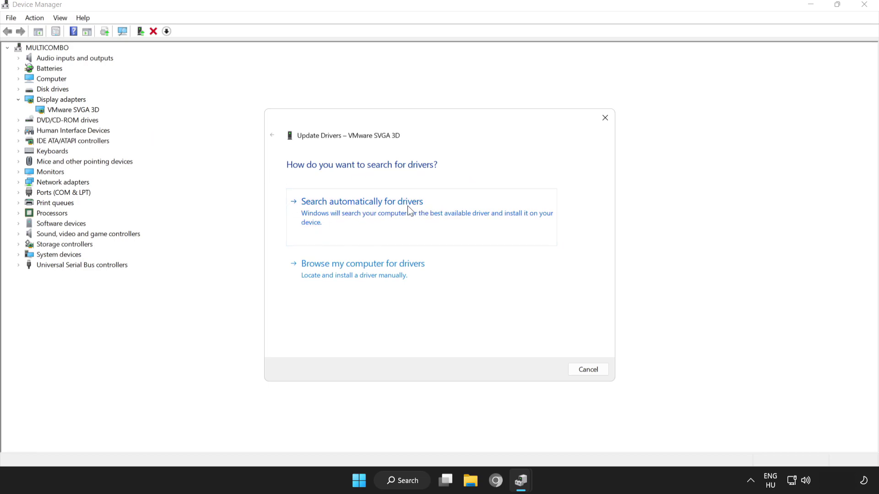
pyautogui.click(373, 206)
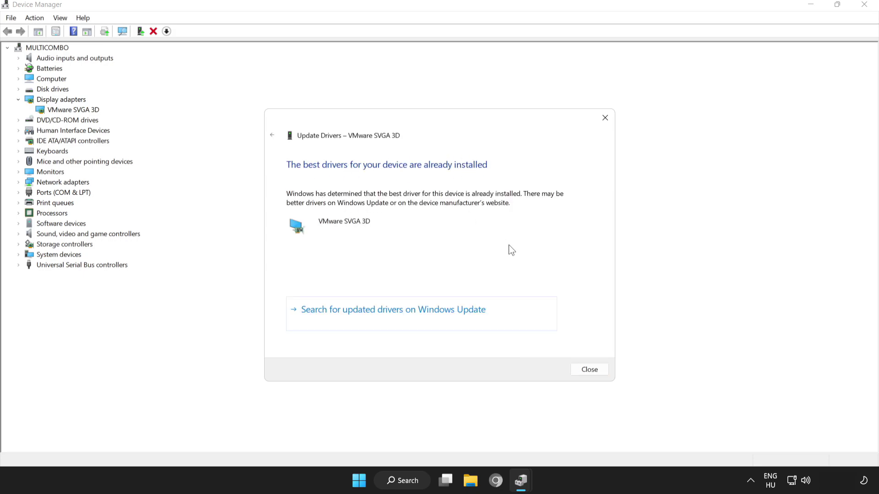
pyautogui.click(595, 371)
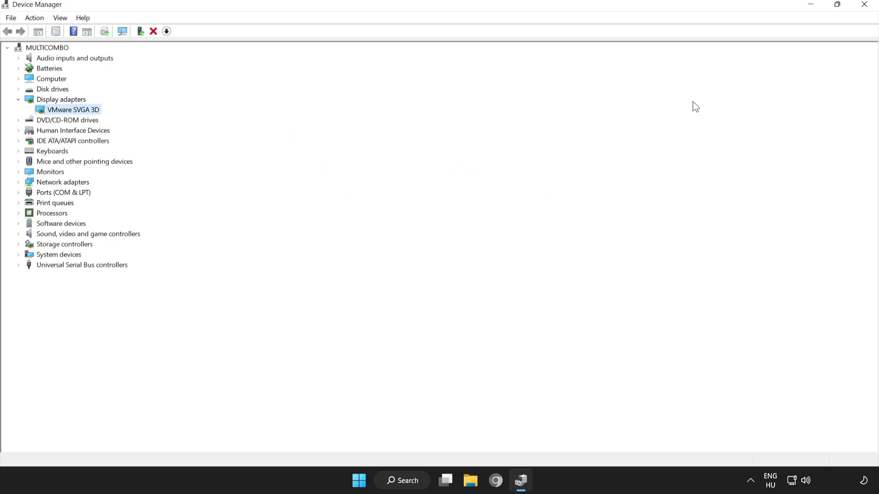
pyautogui.click(863, 5)
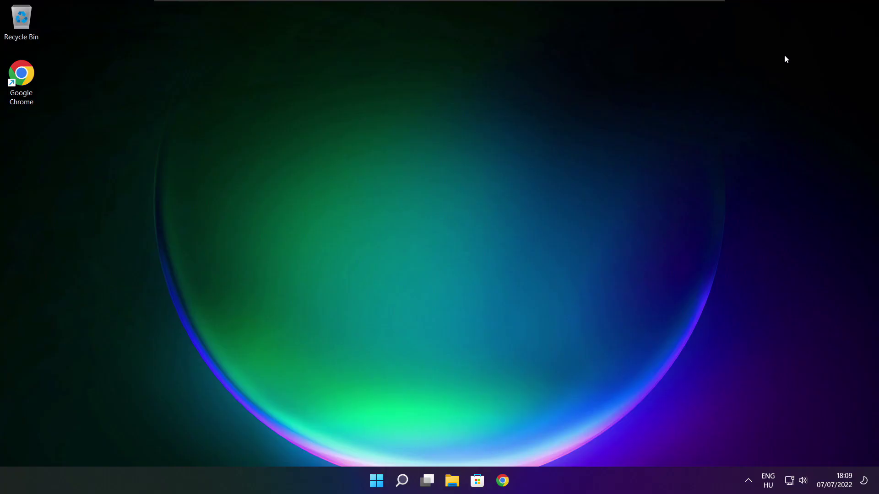
# - Search for 'edit power plan' and open the Edit Plan Settings page
pyautogui.click(404, 483)
pyautogui.click(402, 481)
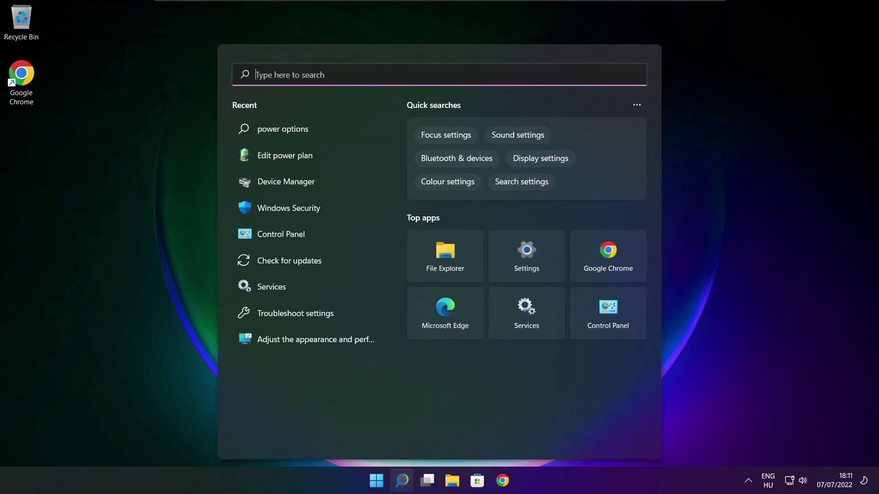
pyautogui.write('ed')
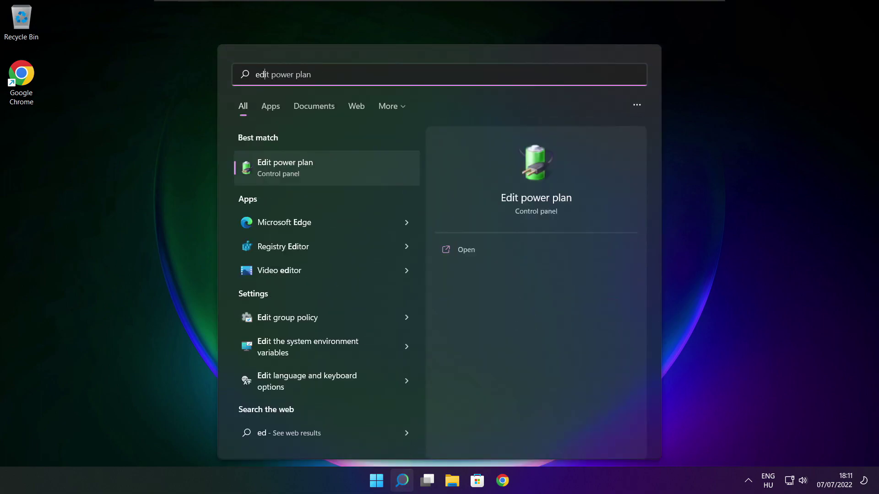
pyautogui.write('it power plan')
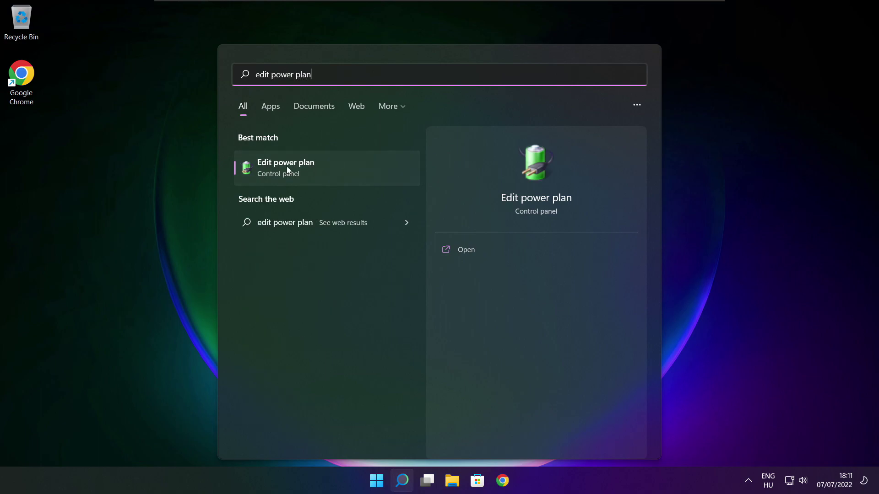
pyautogui.click(347, 174)
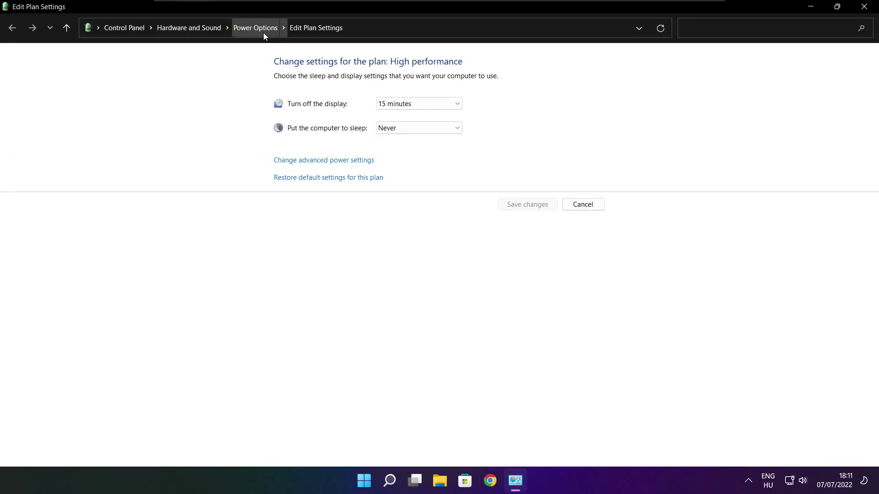
# - Make High performance the active power plan in Power Options and close the window
pyautogui.click(261, 33)
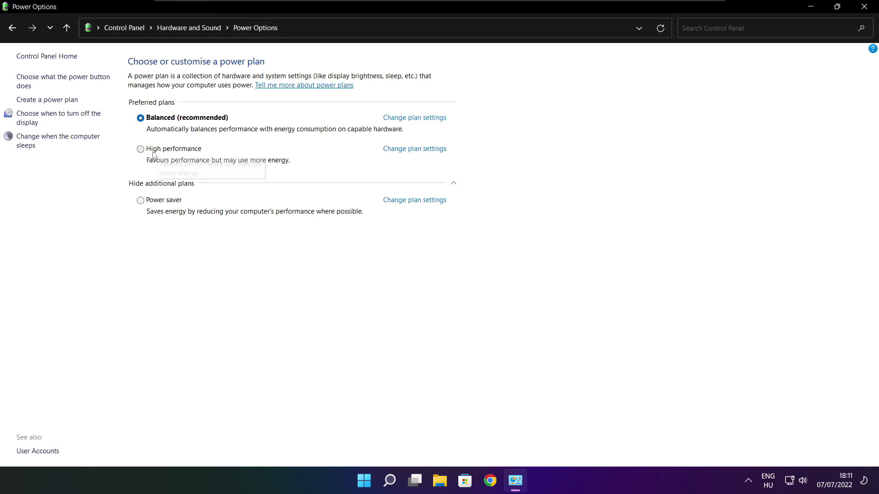
pyautogui.click(183, 152)
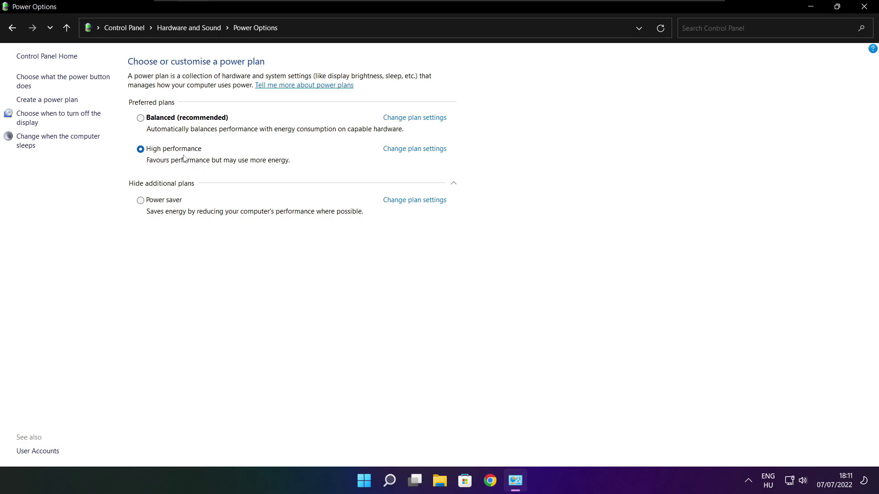
pyautogui.click(866, 7)
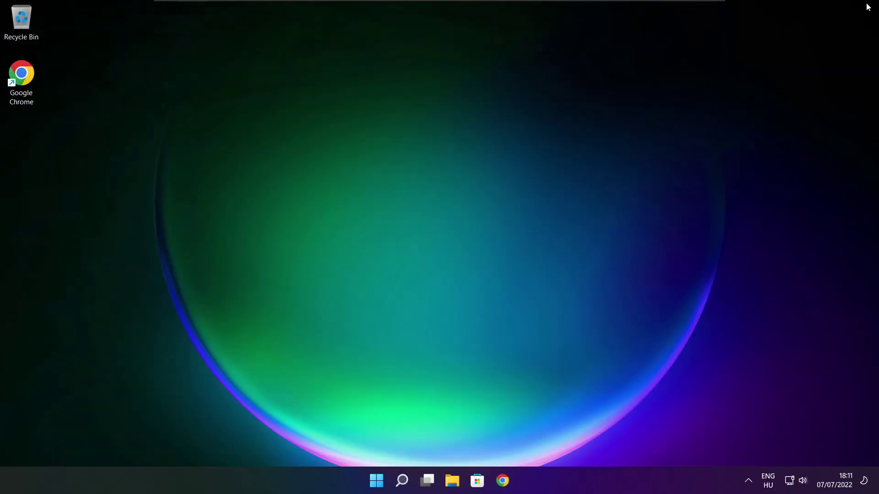
# - Search Windows for 'game mode' to find the Game Mode settings
pyautogui.click(402, 480)
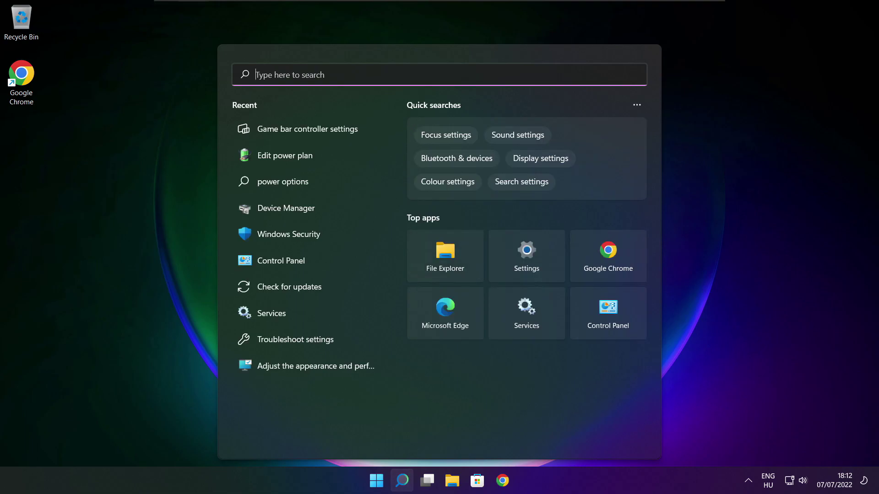
pyautogui.write('game m')
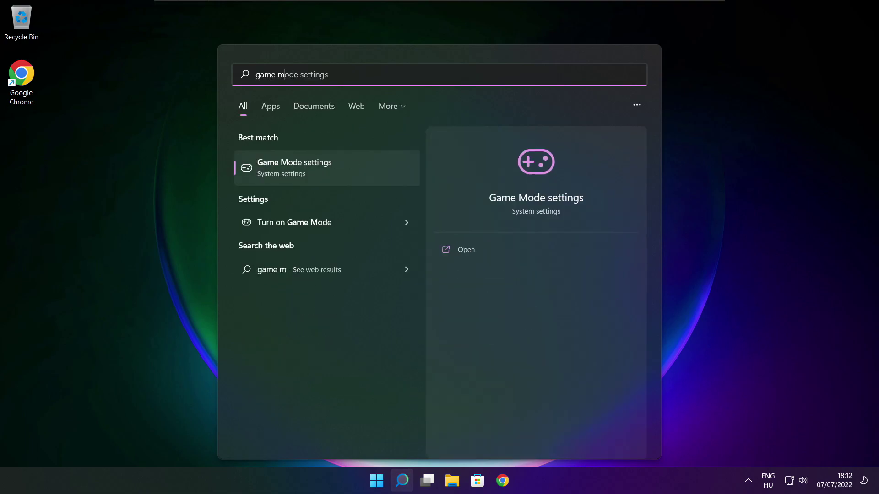
pyautogui.write('ode')
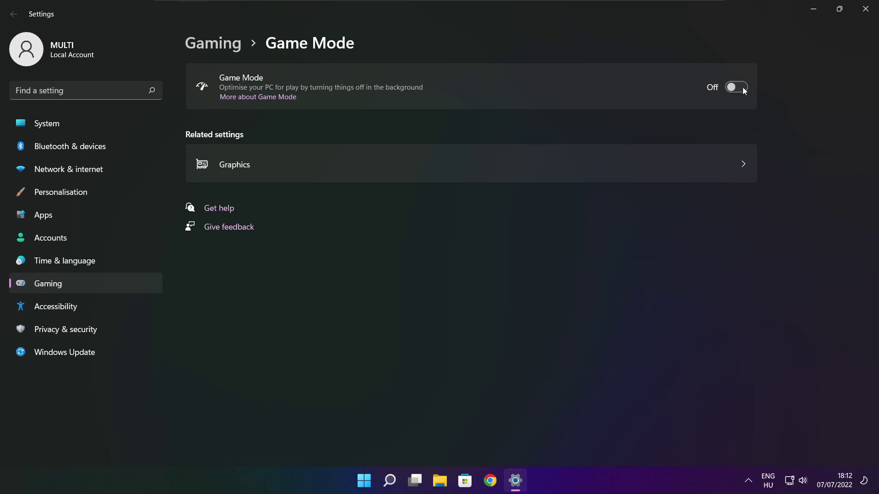
# - Check the Gaming and Xbox Game Bar settings are off, then close Settings
pyautogui.click(217, 45)
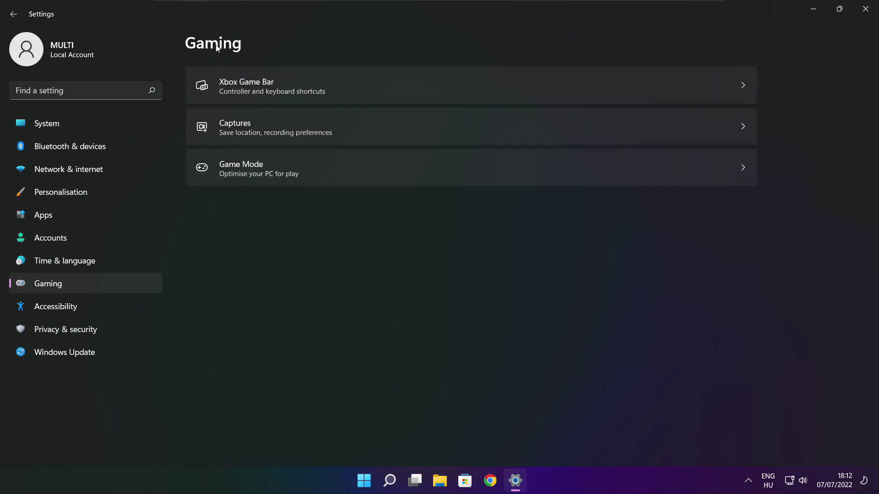
pyautogui.click(358, 97)
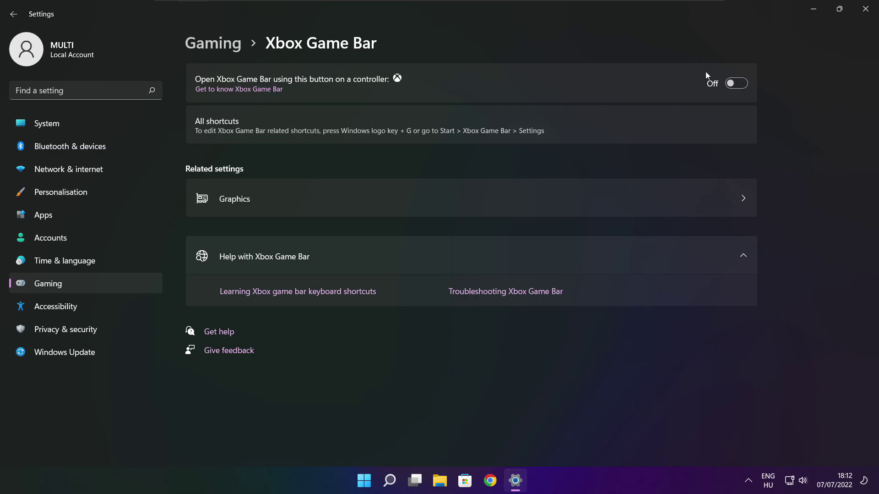
pyautogui.click(866, 15)
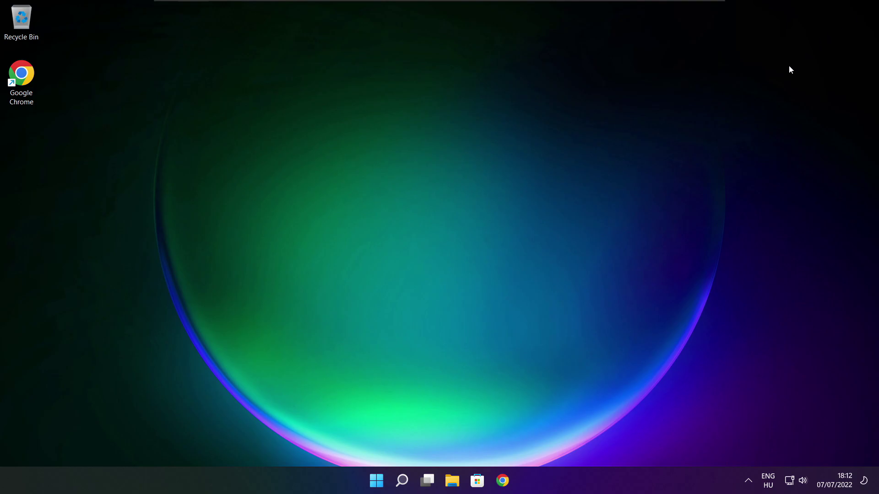
# - Launch Task Manager from the Start button's Win+X menu
pyautogui.rightClick(378, 481)
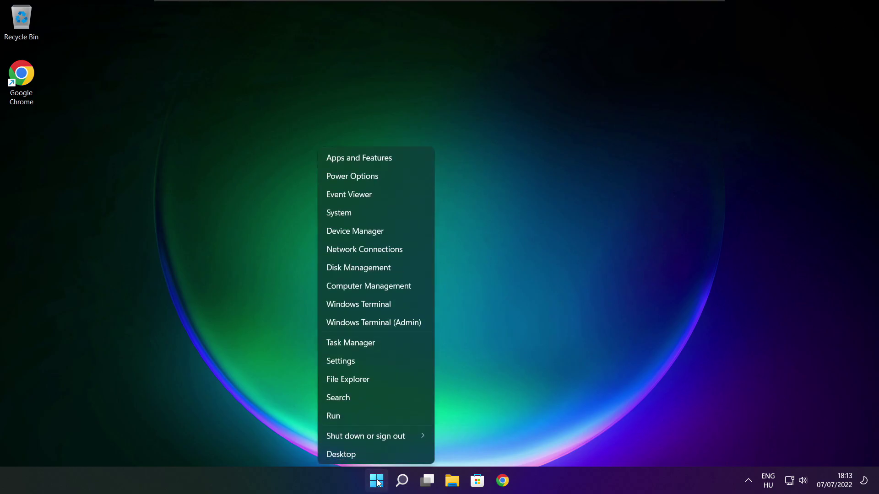
pyautogui.click(379, 344)
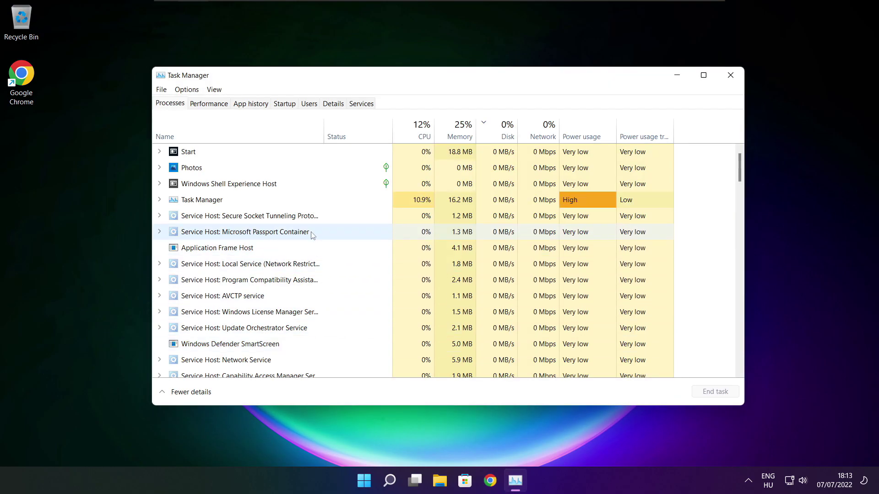
# - Disable Cortana, Microsoft Edge, Microsoft Teams and Terminal as startup apps, then close Task Manager
pyautogui.click(286, 105)
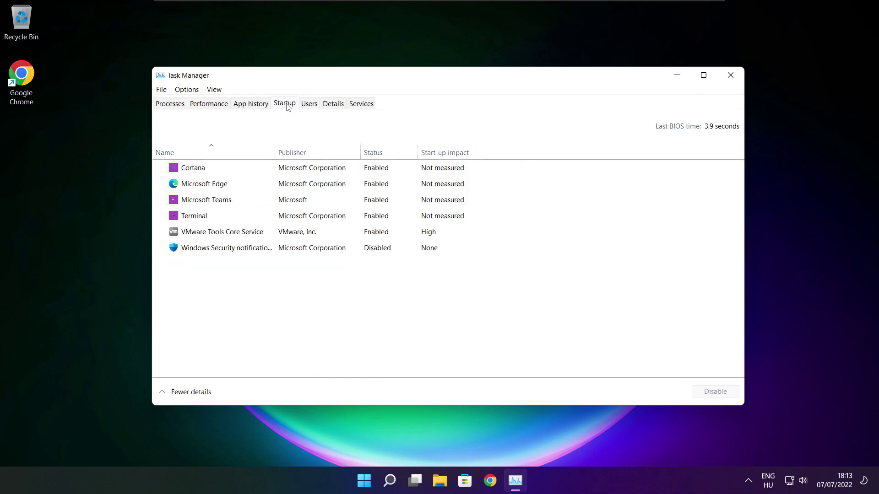
pyautogui.click(300, 175)
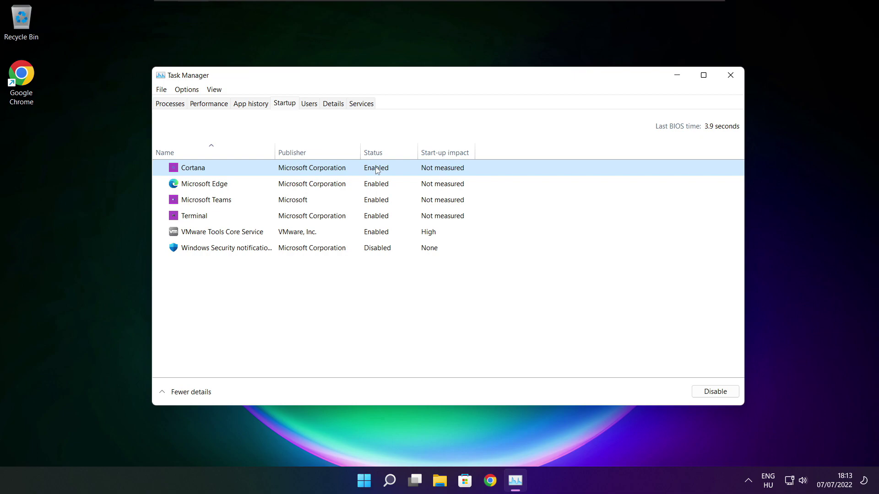
pyautogui.click(715, 396)
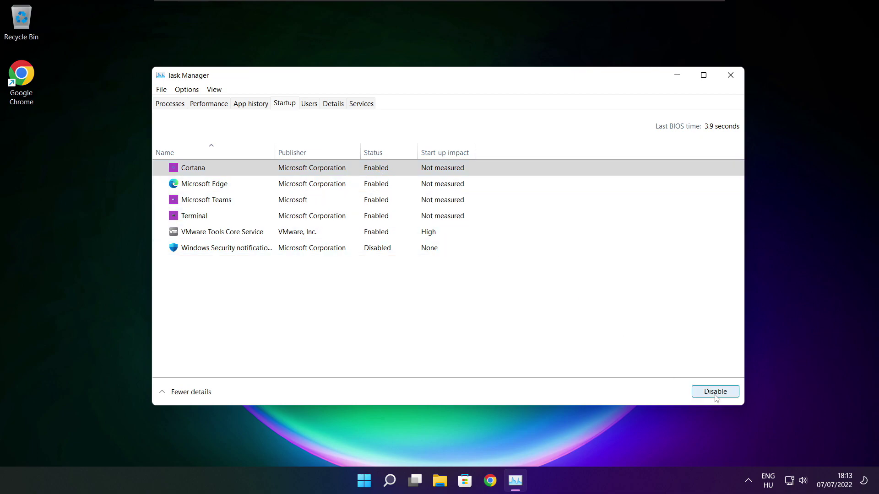
pyautogui.click(272, 187)
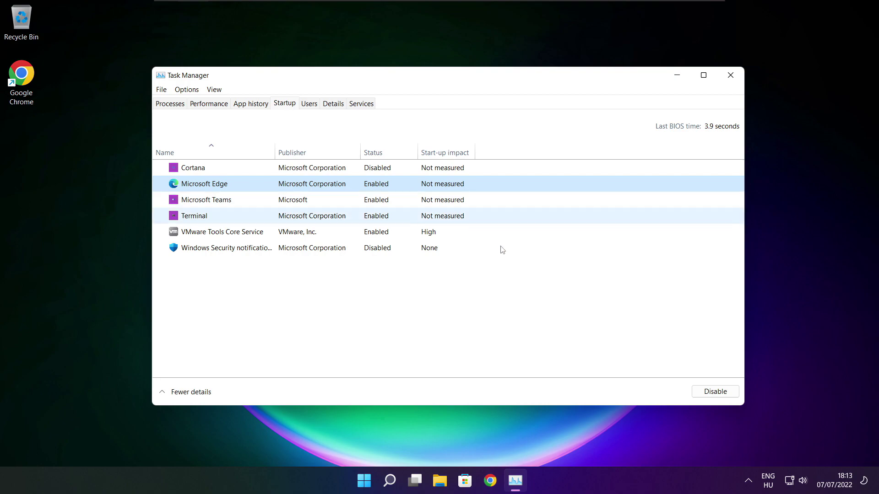
pyautogui.click(716, 392)
pyautogui.click(389, 202)
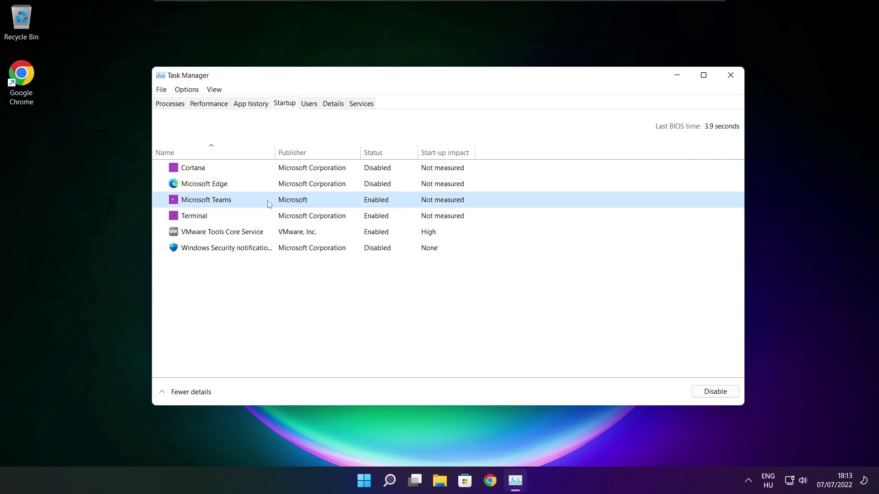
pyautogui.click(725, 393)
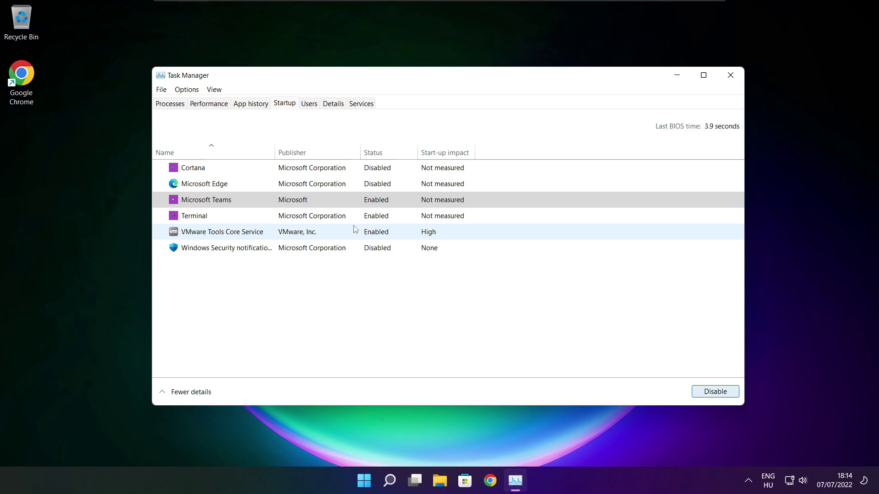
pyautogui.click(334, 219)
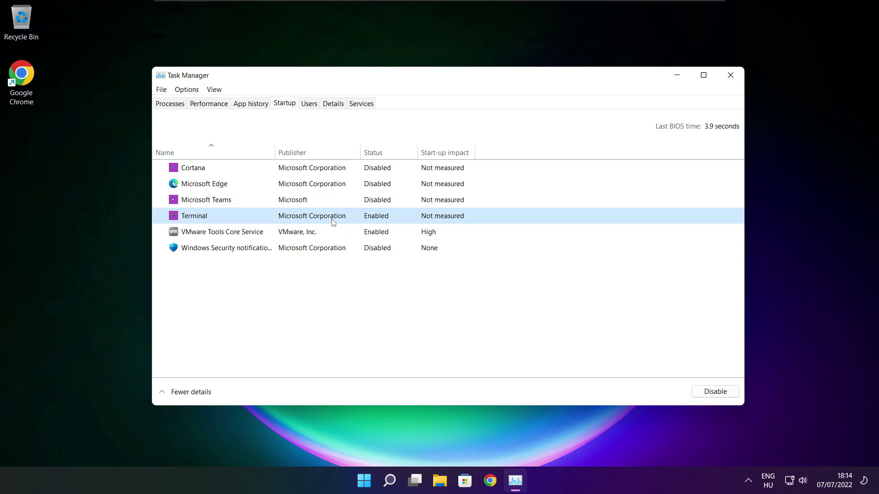
pyautogui.click(726, 393)
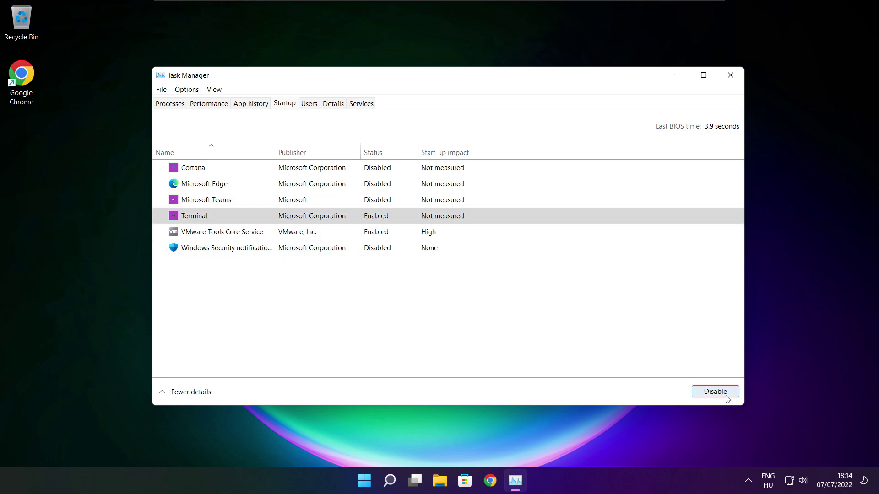
pyautogui.click(398, 216)
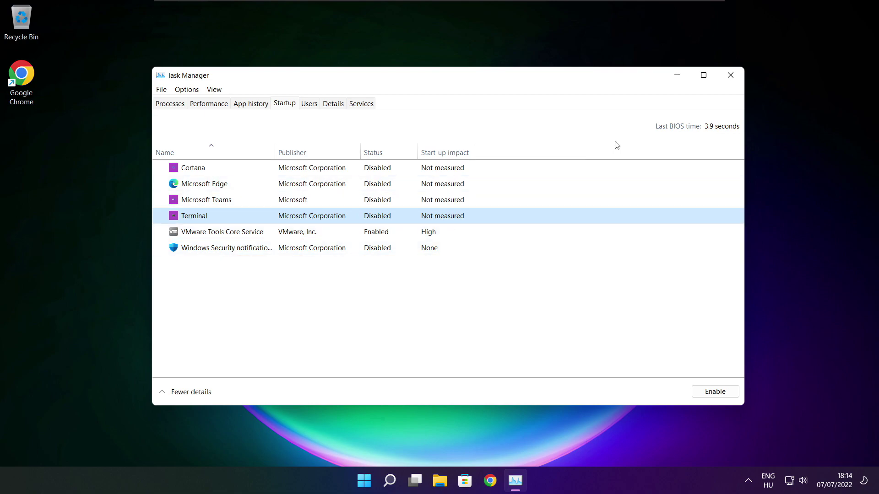
pyautogui.click(730, 75)
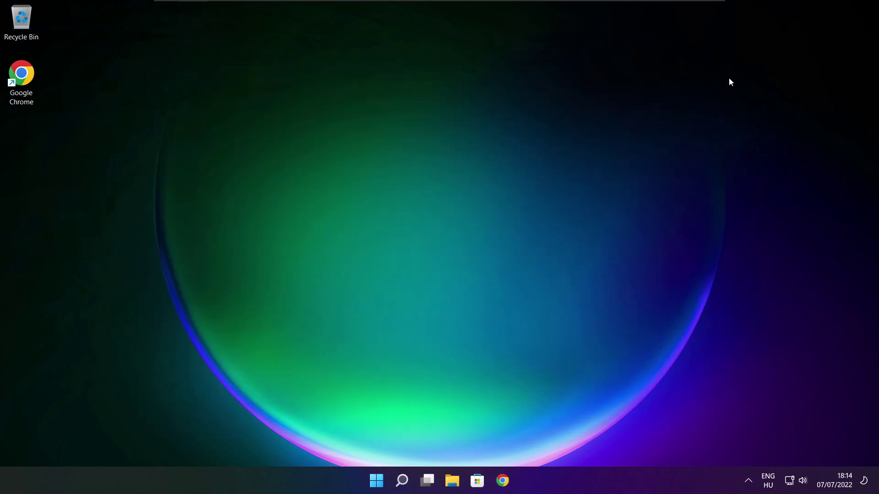
# - Open Defragment and Optimise Drives via an 'optimise' search, then analyse and optimise drive C:
pyautogui.click(402, 484)
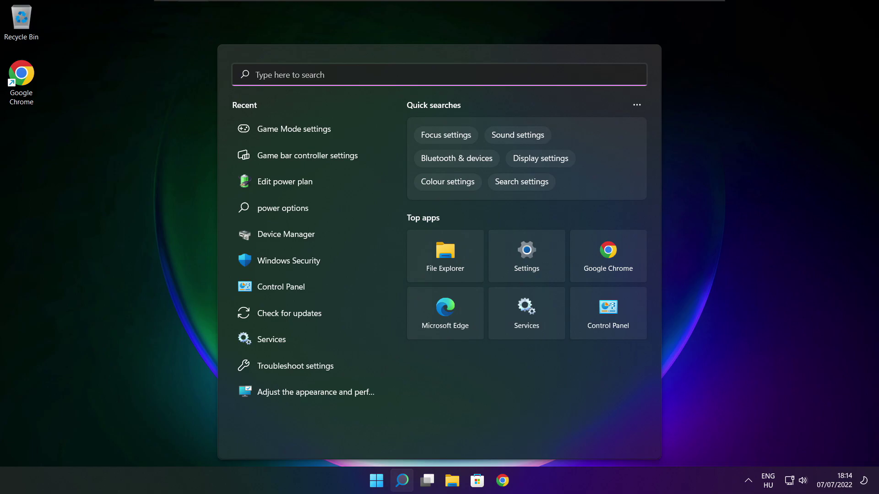
pyautogui.write('opti')
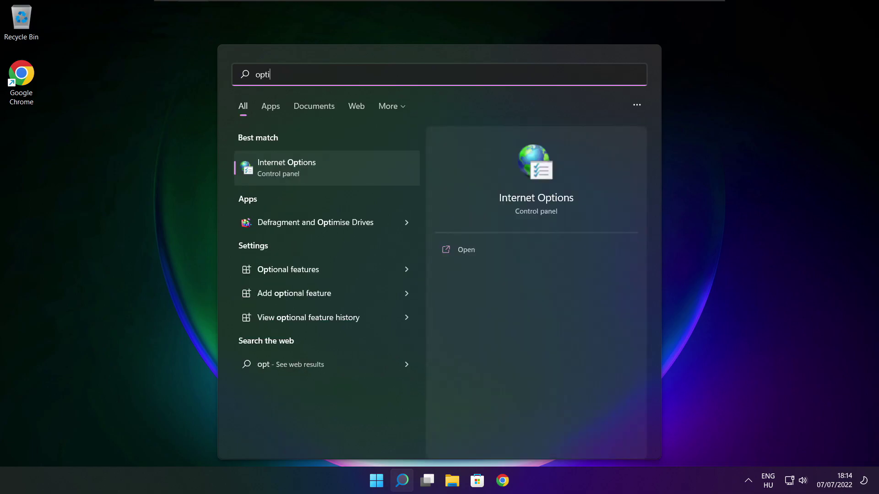
pyautogui.write('mise')
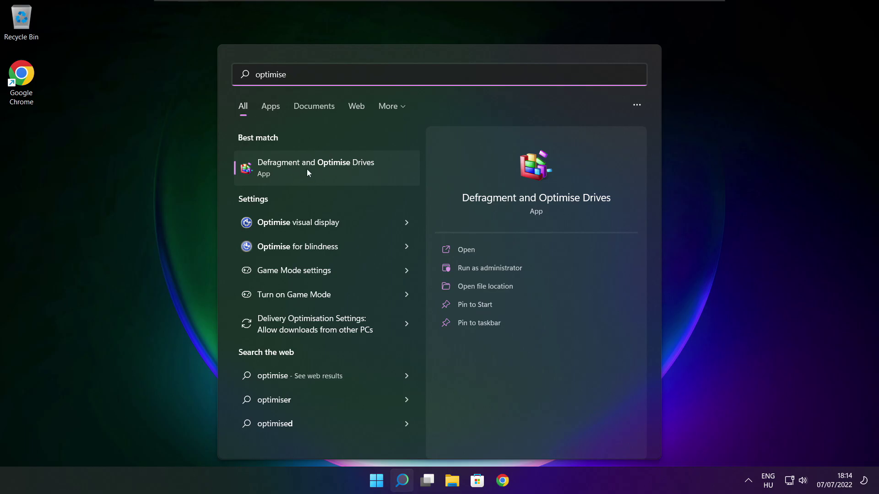
pyautogui.click(338, 167)
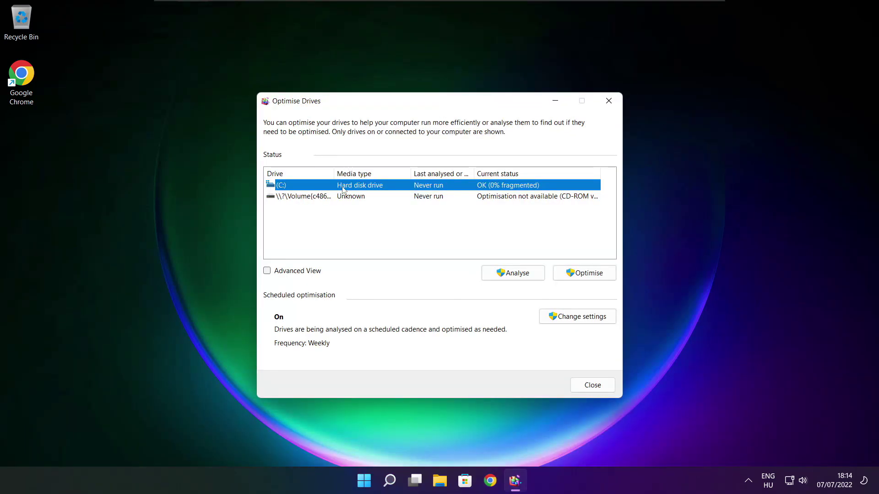
pyautogui.click(506, 273)
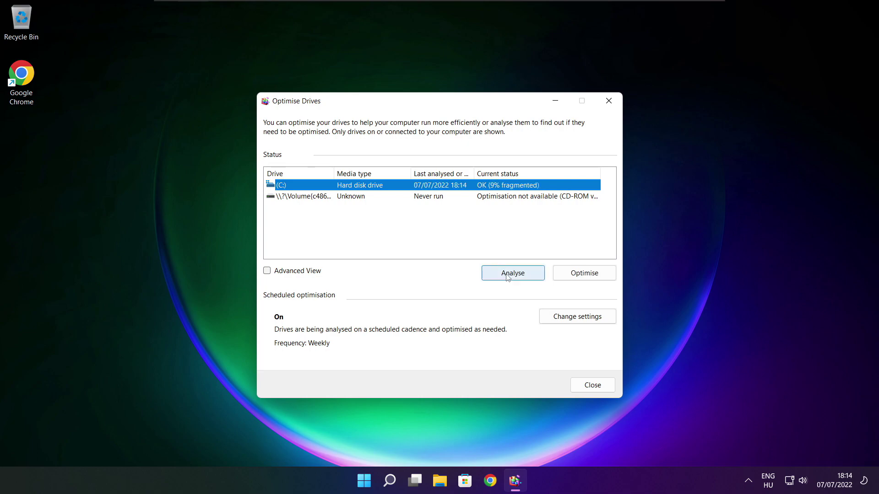
pyautogui.click(591, 277)
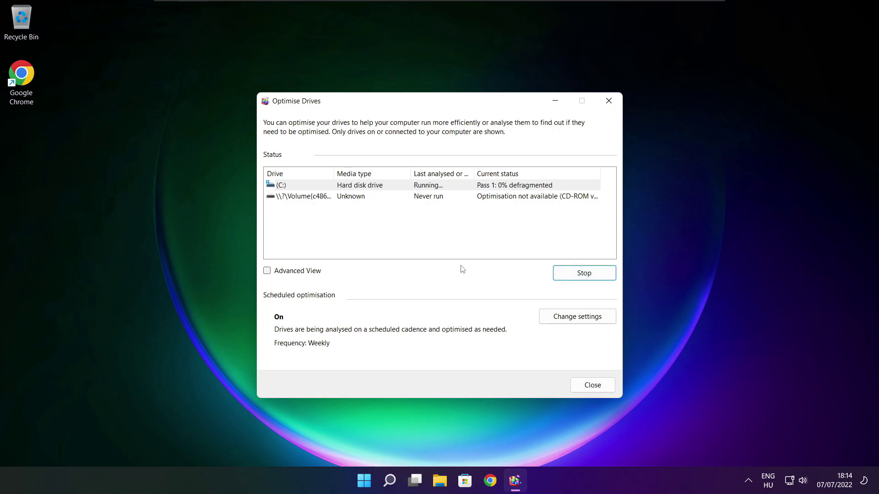
# - Close Optimise Drives, run a Windows Update check that reports up to date, then close Settings
pyautogui.hotkey('alt', 'F4')
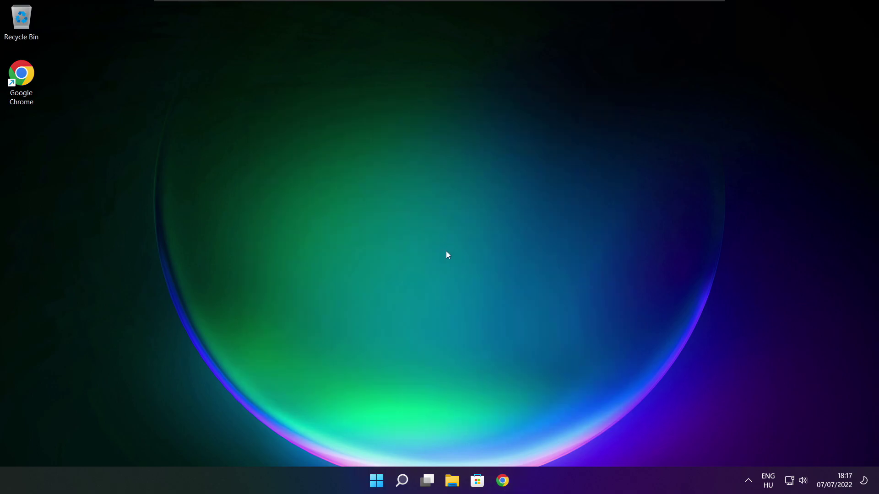
pyautogui.click(402, 479)
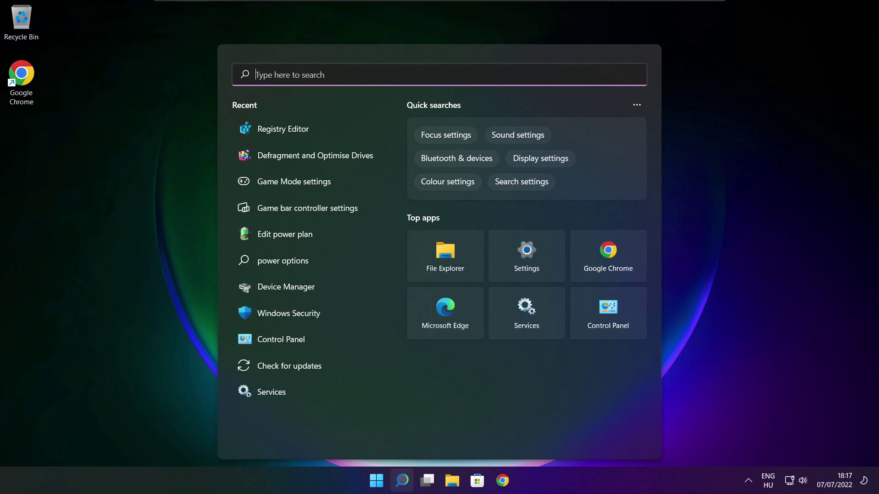
pyautogui.write('updates')
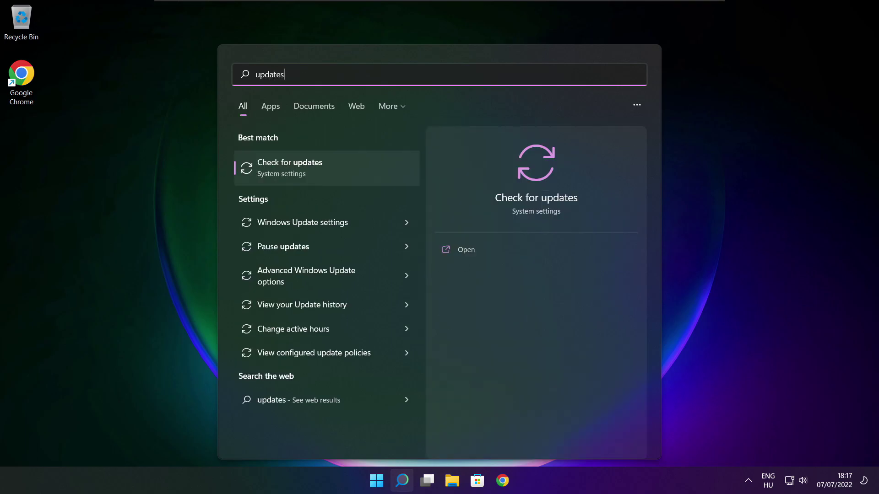
pyautogui.click(320, 171)
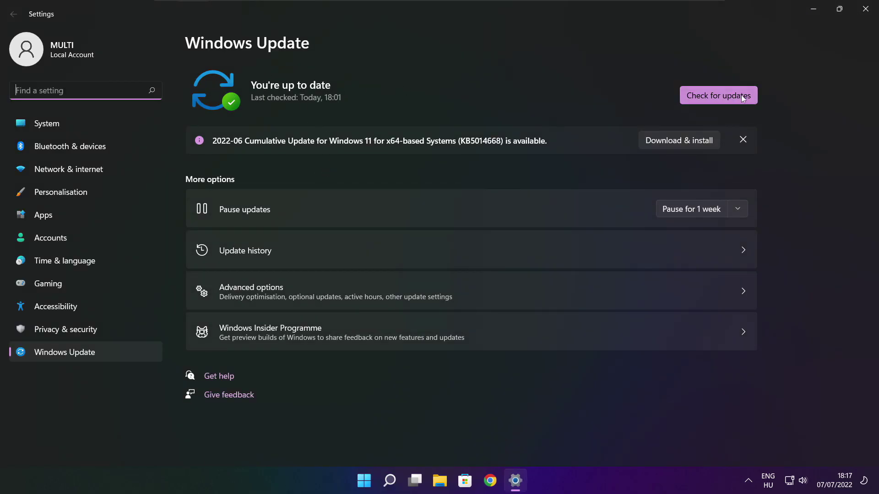
pyautogui.click(718, 95)
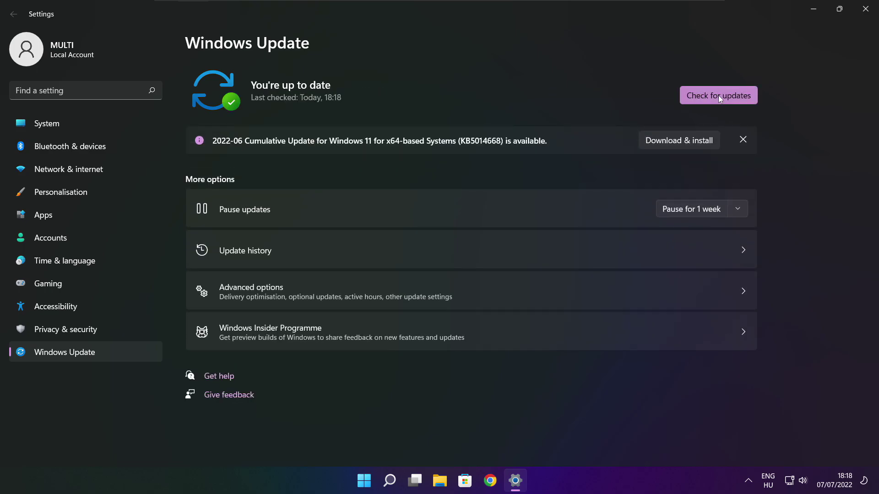
pyautogui.click(865, 11)
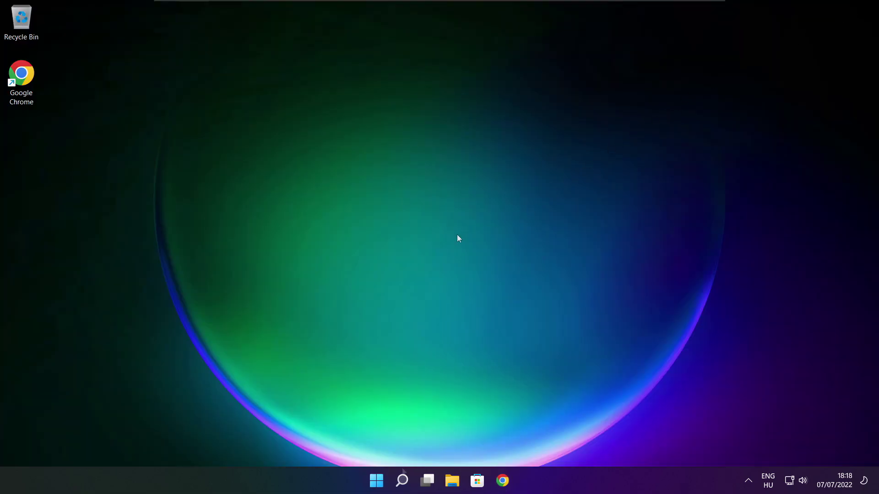
# - Search for 'regedit' so Registry Editor appears as the best match
pyautogui.click(402, 481)
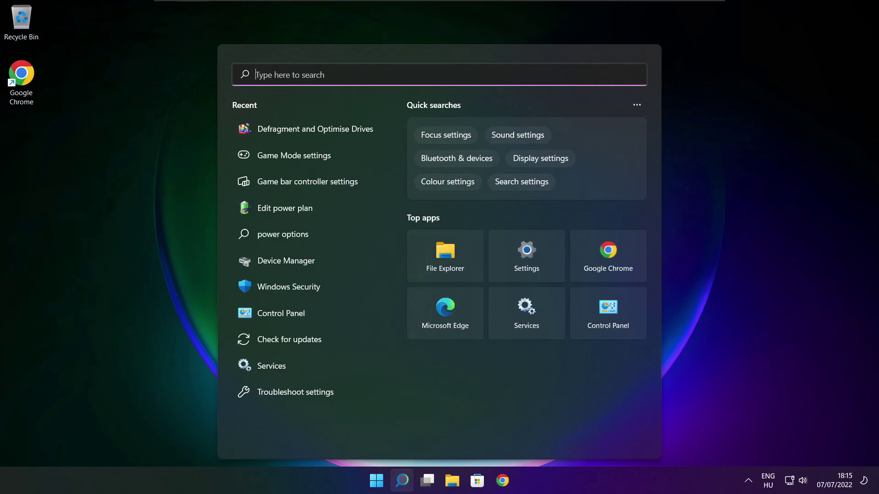
pyautogui.write('regedit')
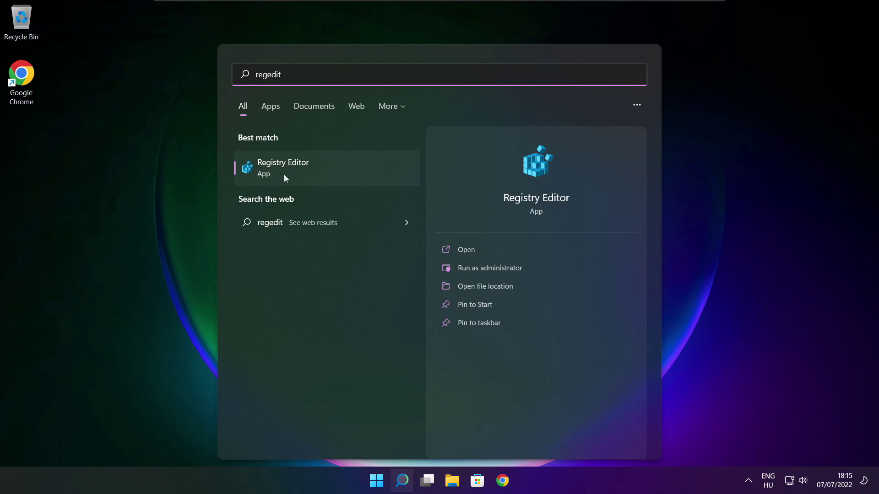
# - Launch Registry Editor and navigate to HKEY_CURRENT_USER\System\GameConfigStore
pyautogui.click(335, 166)
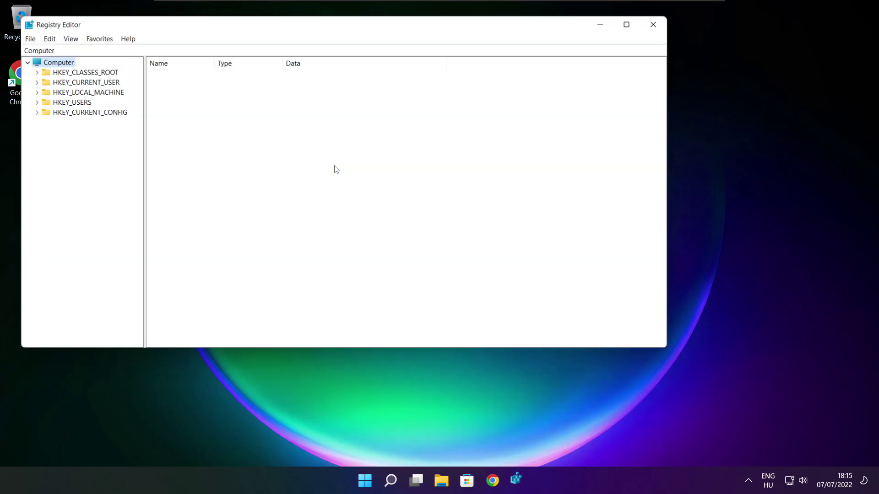
pyautogui.moveTo(264, 25); pyautogui.dragTo(356, 93)
pyautogui.click(133, 152)
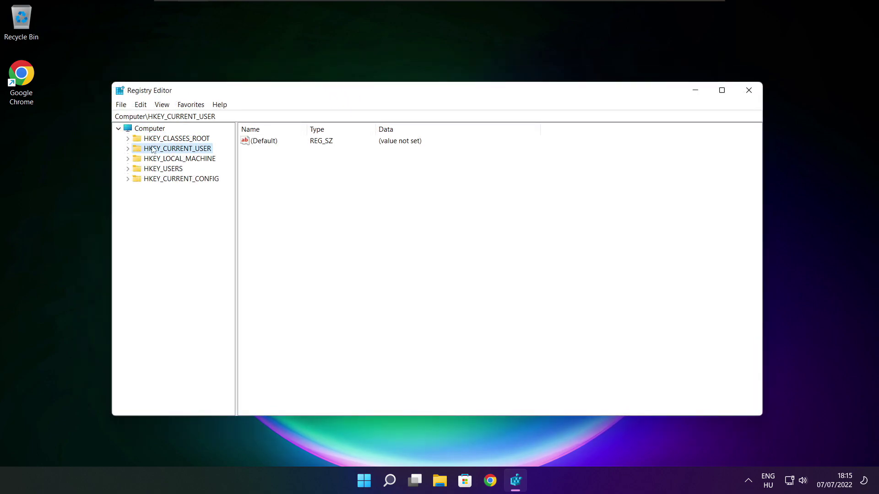
pyautogui.click(128, 149)
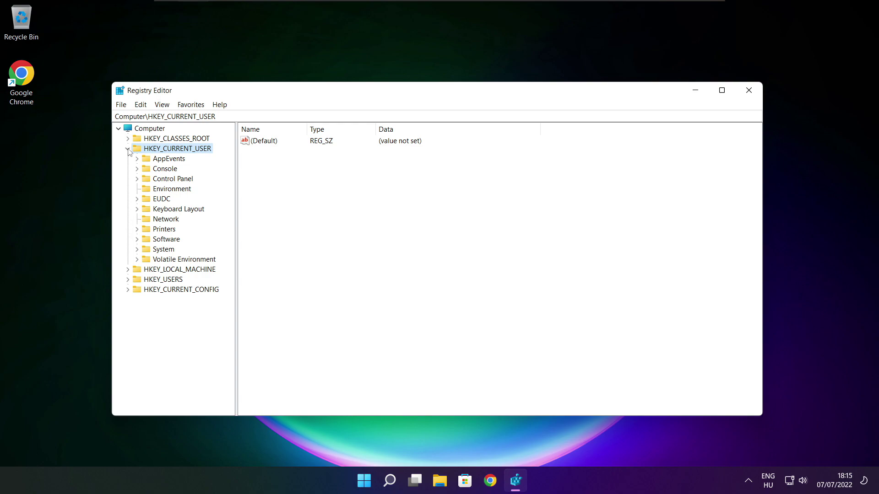
pyautogui.click(153, 252)
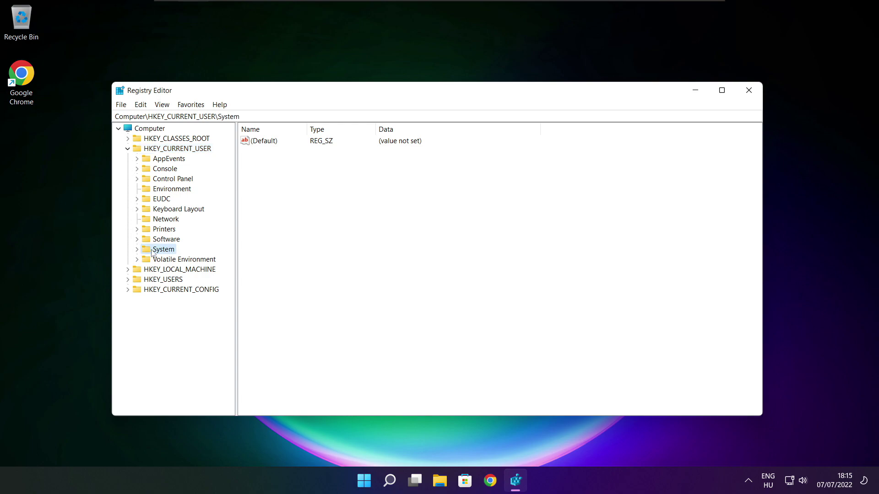
pyautogui.click(137, 250)
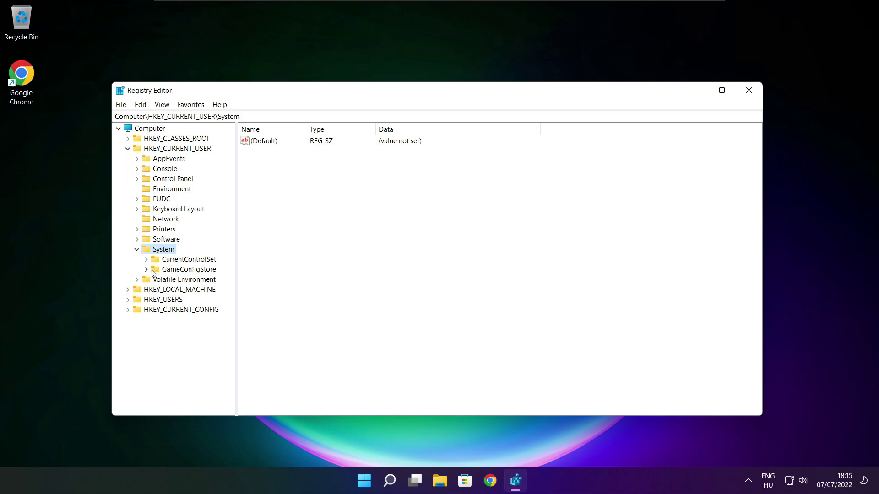
pyautogui.click(181, 270)
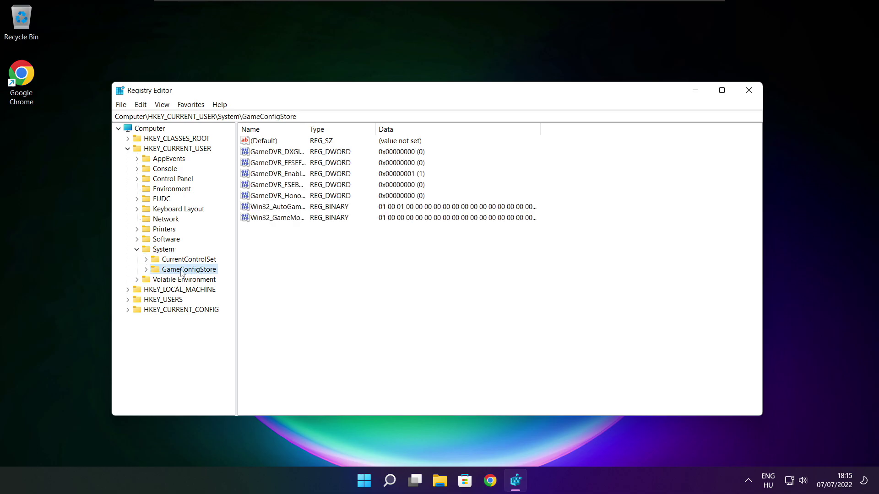
pyautogui.moveTo(307, 127); pyautogui.dragTo(386, 124)
# - Set GameDVR_Enabled to 0, then collapse HKEY_CURRENT_USER
pyautogui.click(275, 175)
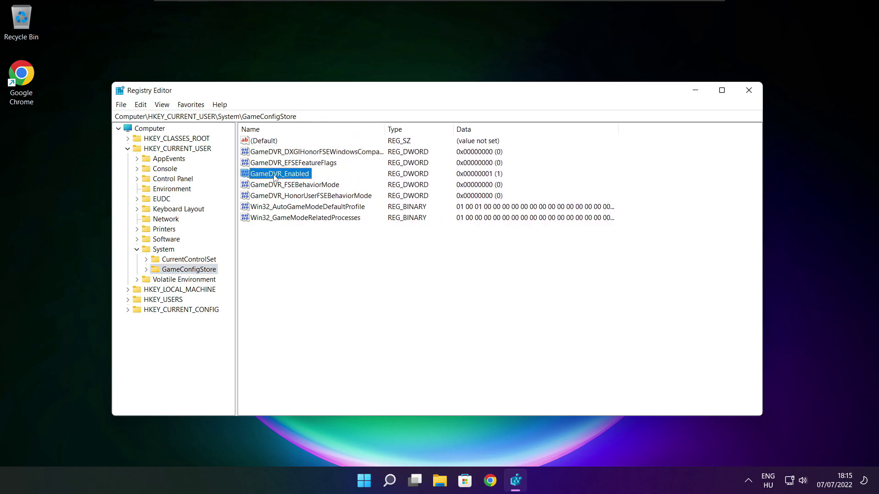
pyautogui.doubleClick(277, 177)
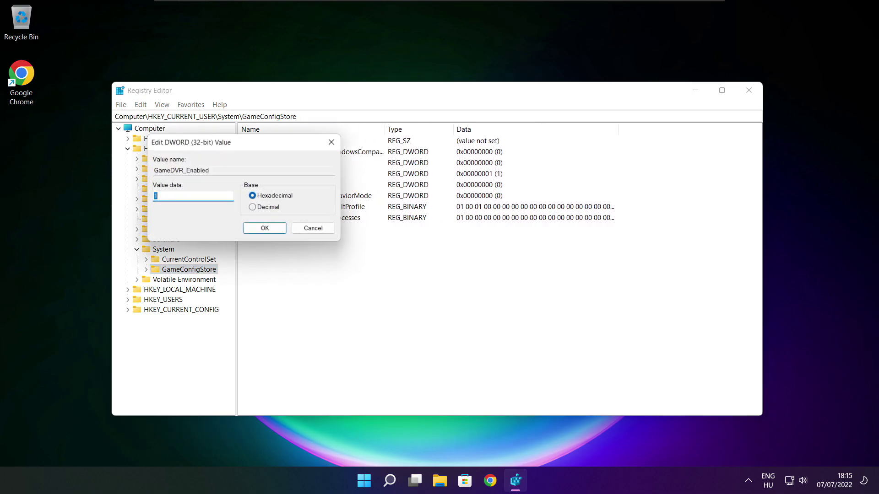
pyautogui.moveTo(257, 145); pyautogui.dragTo(461, 180)
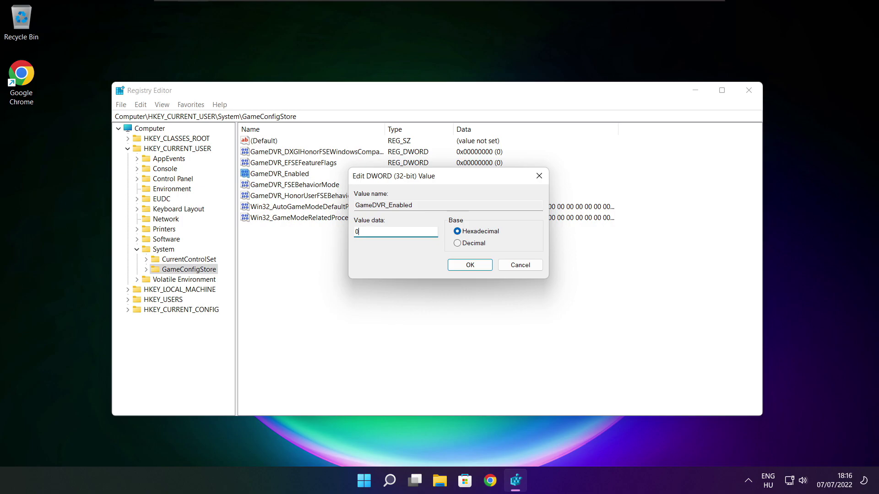
pyautogui.click(471, 268)
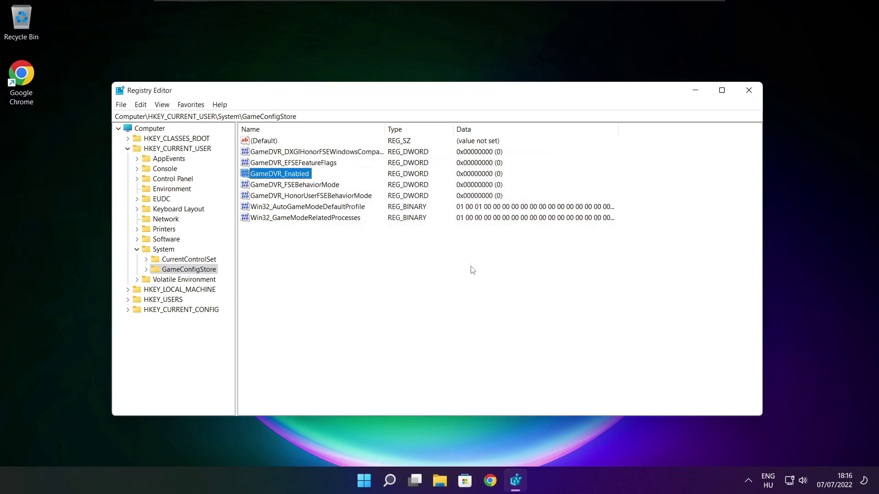
pyautogui.click(127, 149)
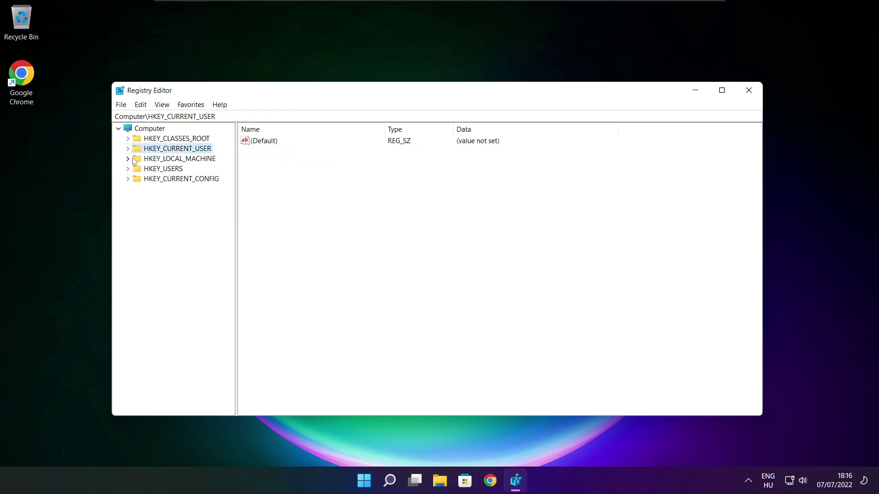
# - Expand HKEY_LOCAL_MACHINE\SOFTWARE\Microsoft in the registry key tree
pyautogui.click(137, 161)
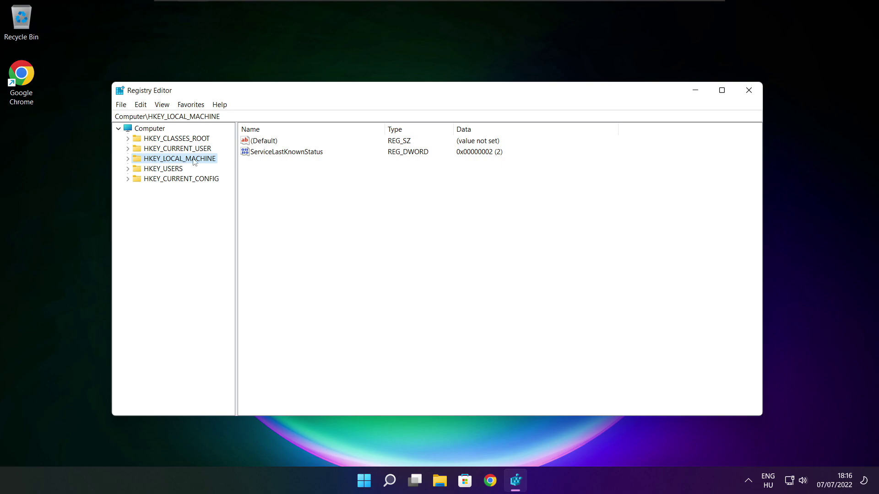
pyautogui.click(128, 159)
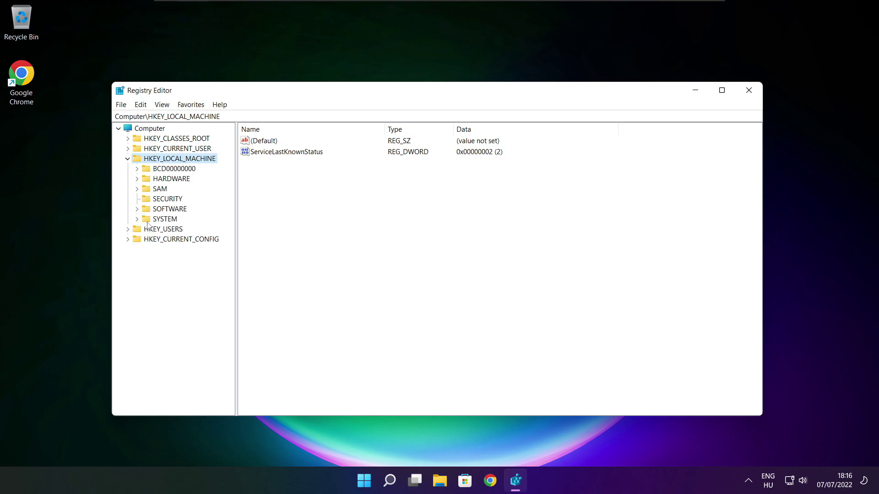
pyautogui.click(161, 211)
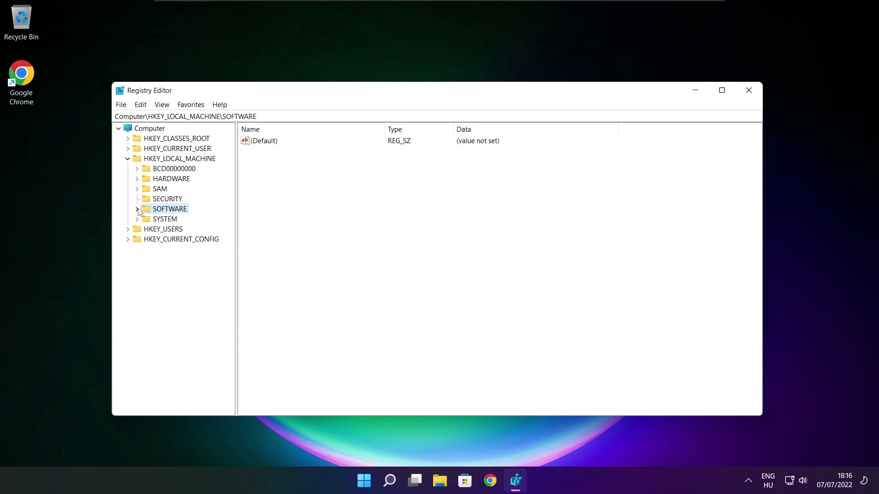
pyautogui.click(137, 209)
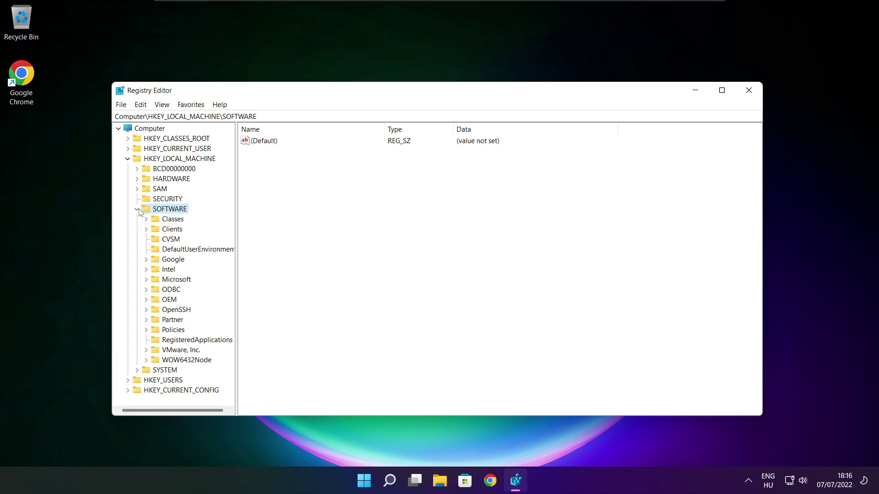
pyautogui.click(168, 280)
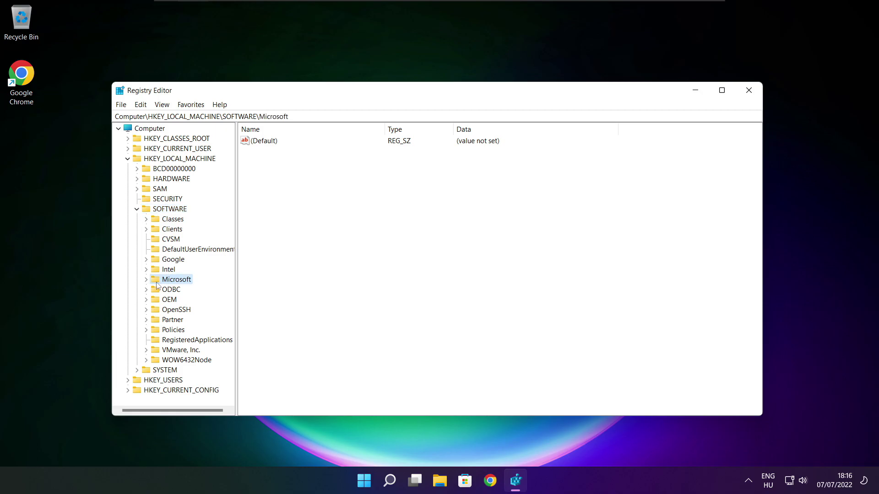
pyautogui.click(146, 280)
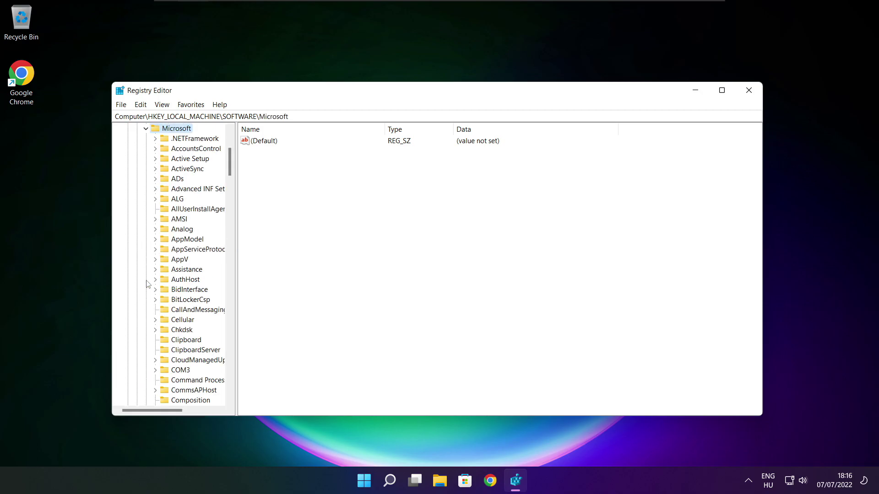
pyautogui.scroll(-15, 181, 275)
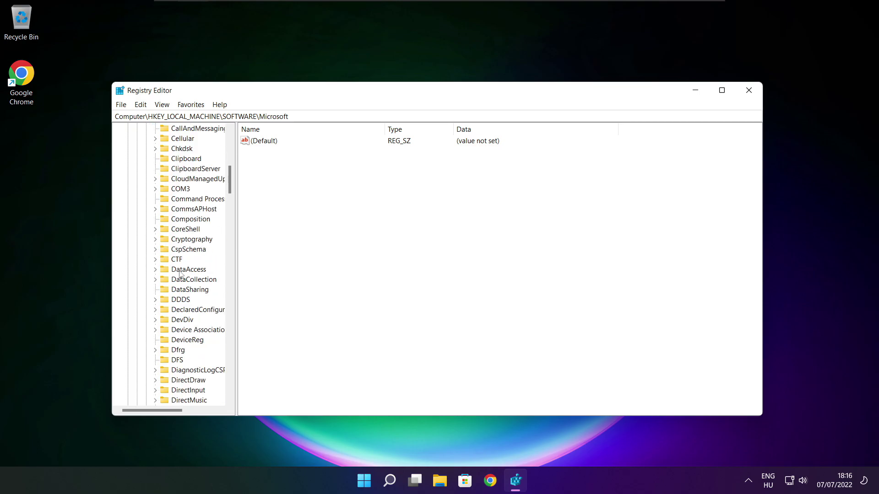
pyautogui.scroll(-20, 181, 275)
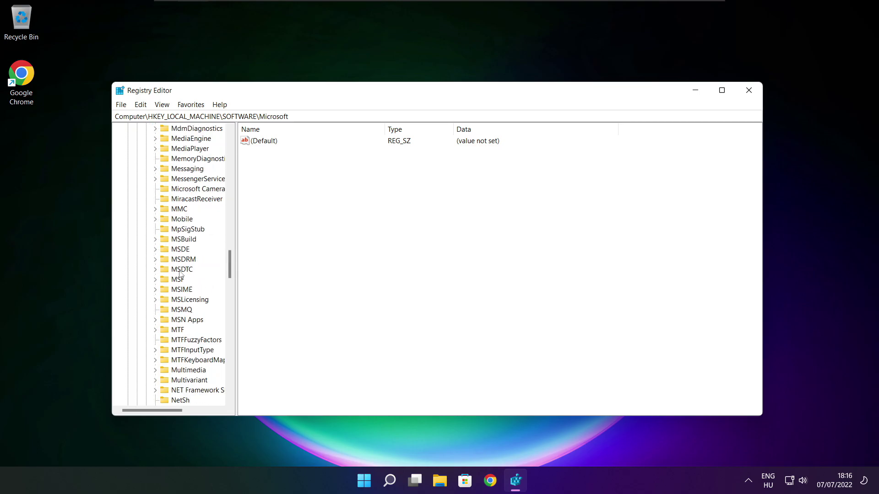
pyautogui.scroll(-6, 180, 273)
pyautogui.scroll(-1, 180, 273)
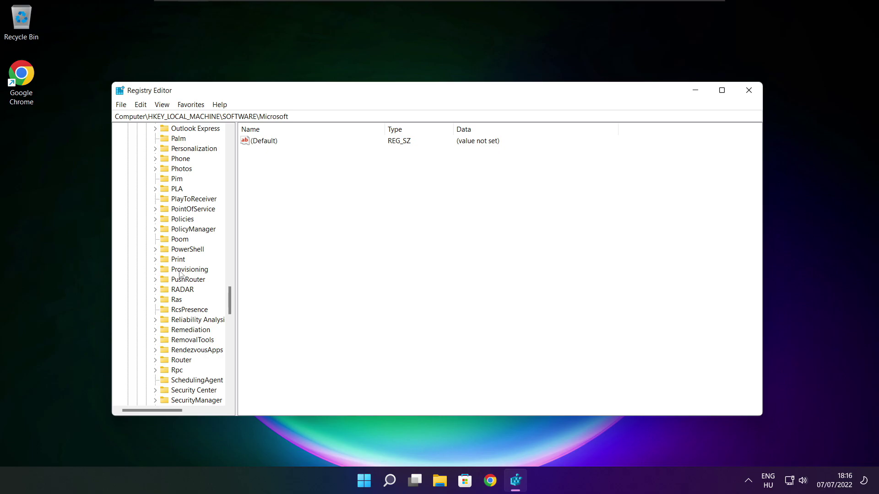
pyautogui.scroll(1, 181, 274)
# - Expand PolicyManager\default\ApplicationManagement to reveal the AllowGameDVR key
pyautogui.click(174, 261)
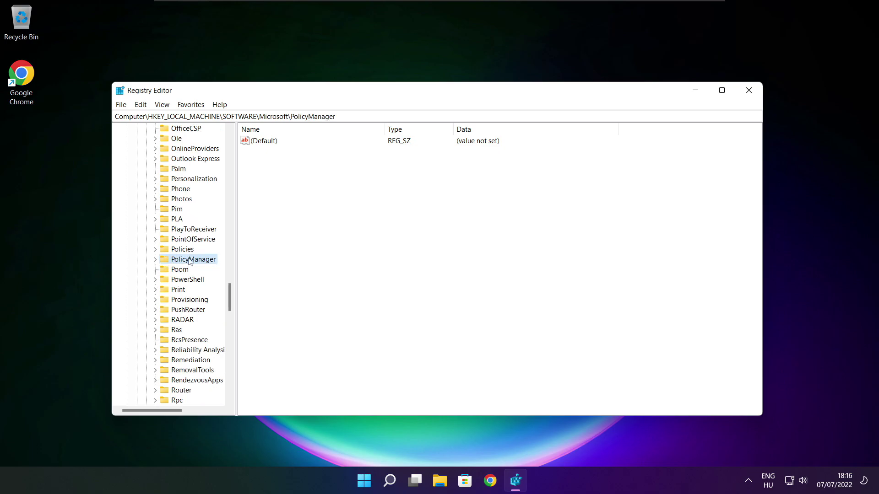
pyautogui.click(155, 260)
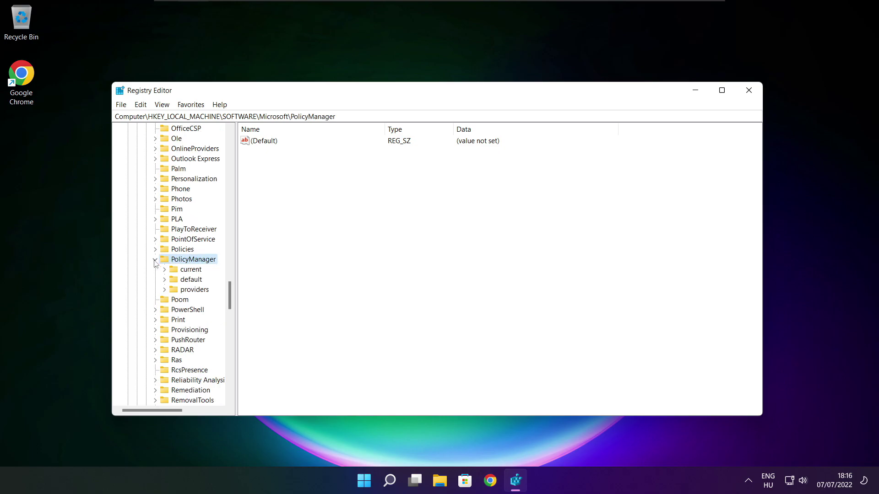
pyautogui.click(190, 281)
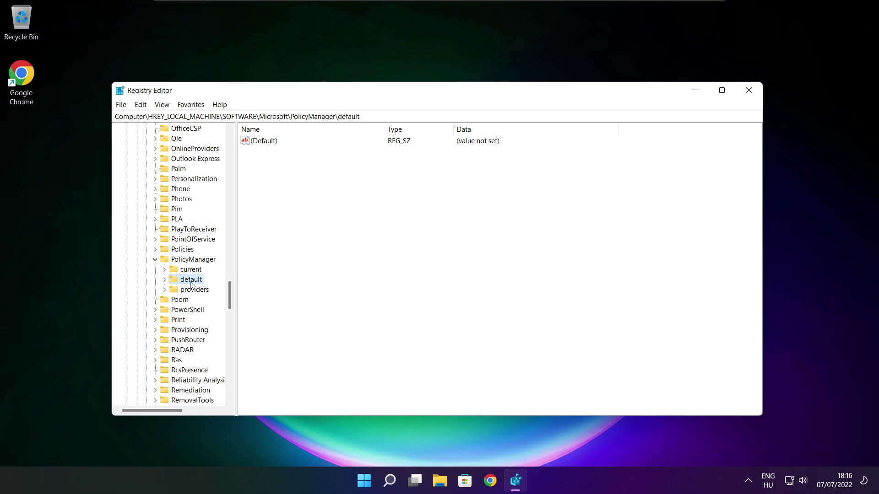
pyautogui.click(164, 280)
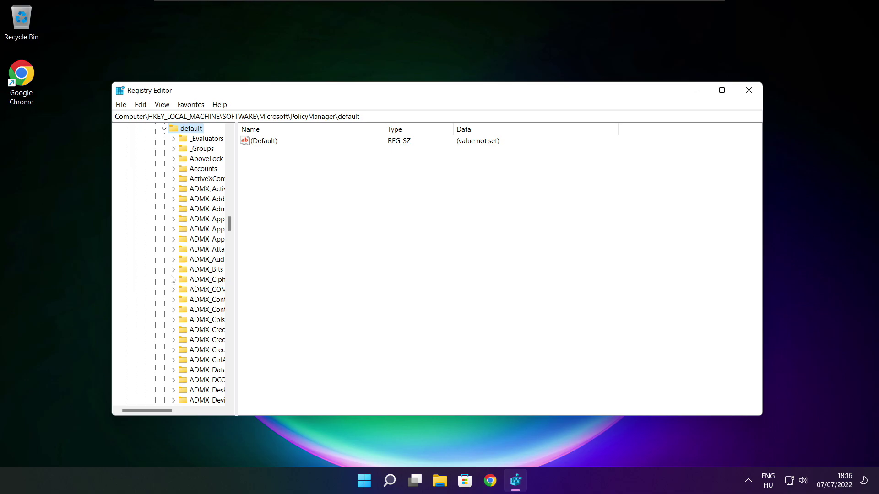
pyautogui.scroll(-8, 203, 202)
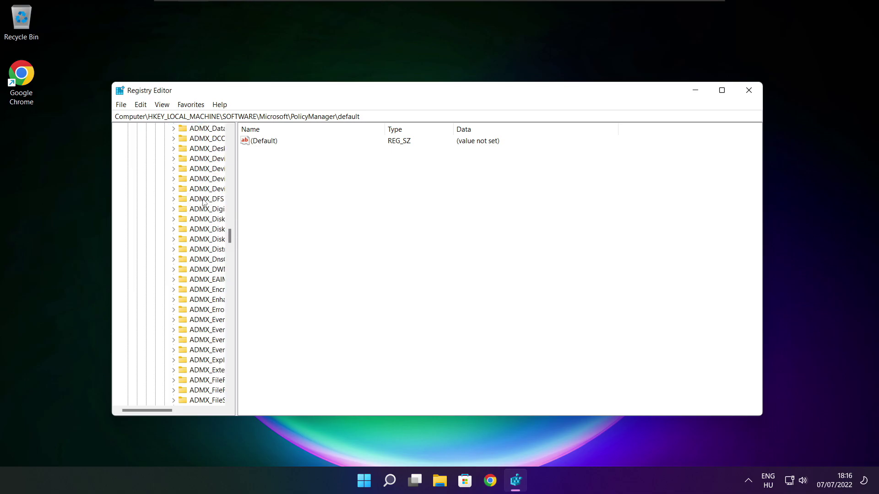
pyautogui.scroll(-20, 204, 202)
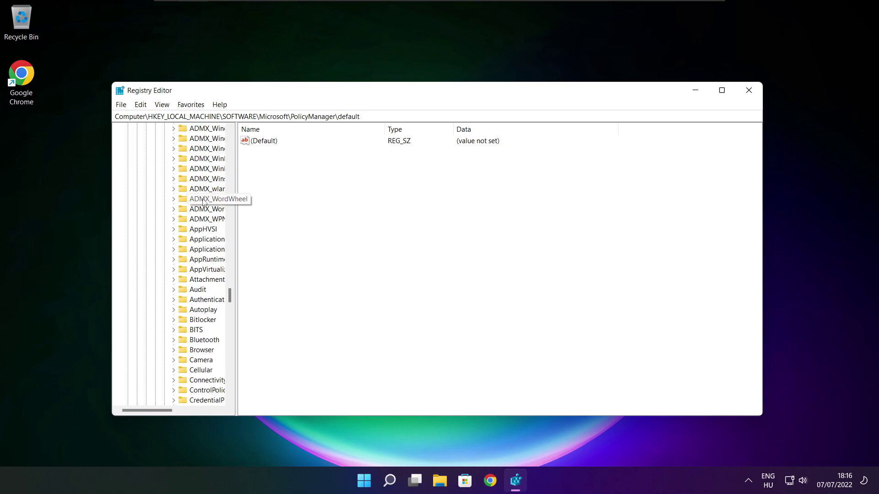
pyautogui.scroll(-3, 203, 203)
pyautogui.moveTo(235, 198); pyautogui.dragTo(290, 198)
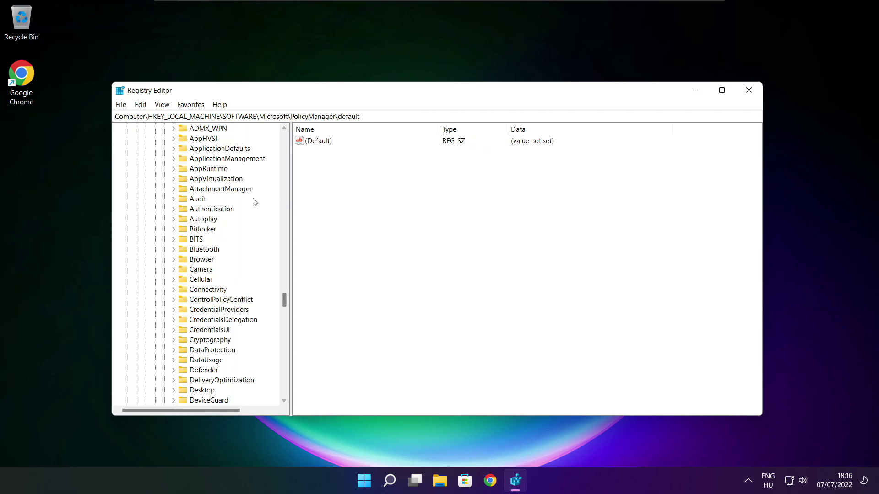
pyautogui.scroll(1, 254, 201)
pyautogui.click(225, 188)
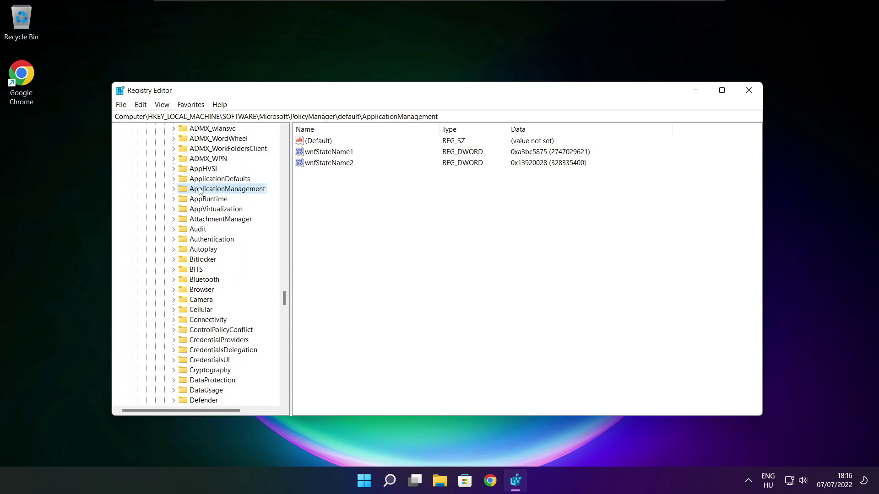
pyautogui.click(174, 189)
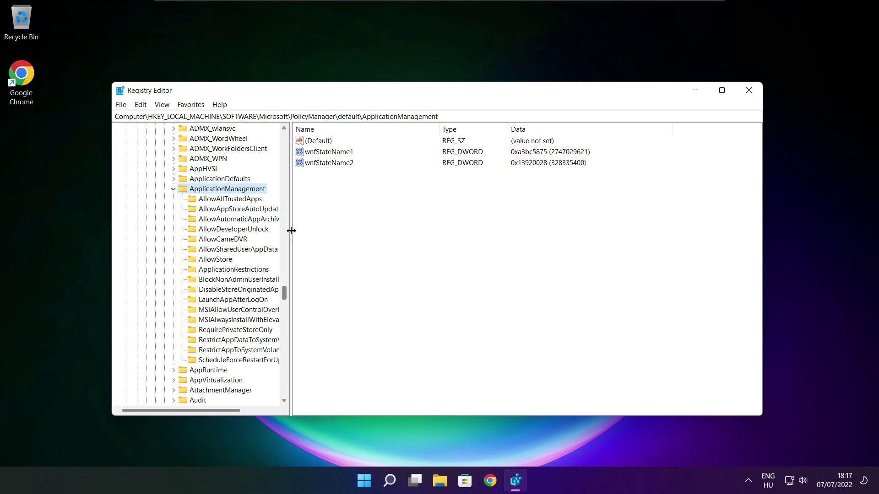
pyautogui.moveTo(290, 230); pyautogui.dragTo(300, 230)
# - Change the AllowGameDVR 'value' entry's data from 1 to 0
pyautogui.click(223, 240)
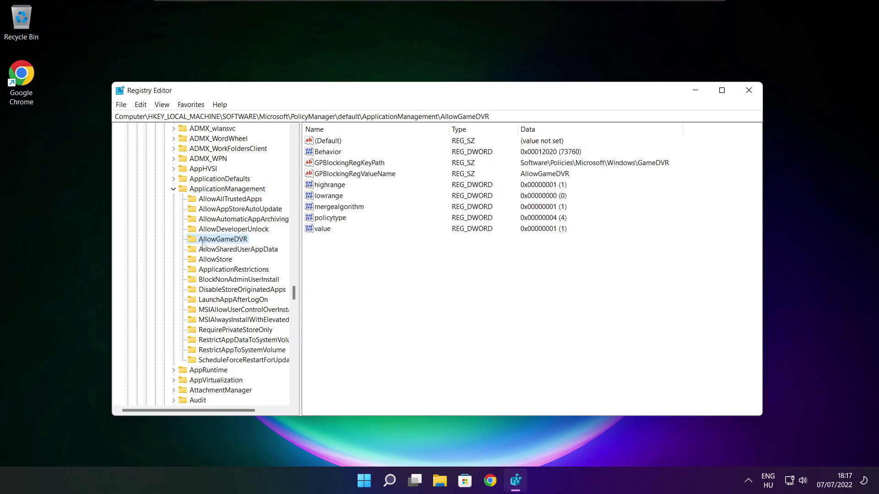
pyautogui.click(323, 231)
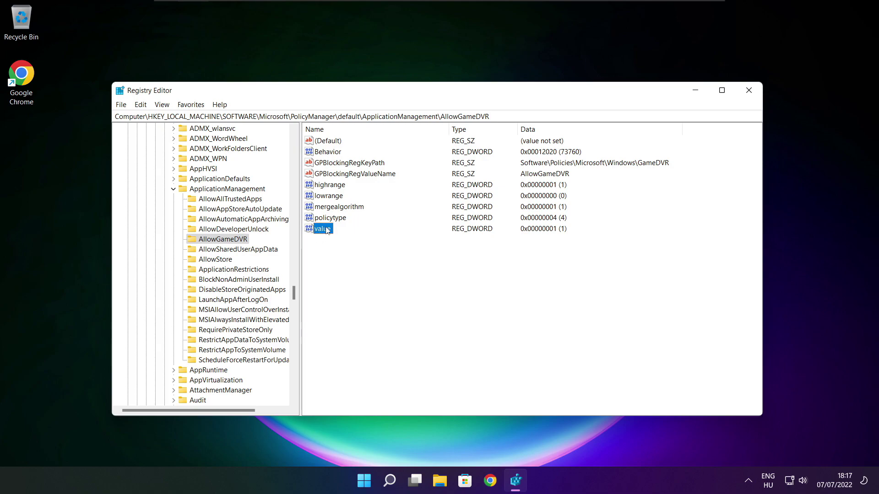
pyautogui.doubleClick(327, 229)
pyautogui.moveTo(244, 143); pyautogui.dragTo(445, 183)
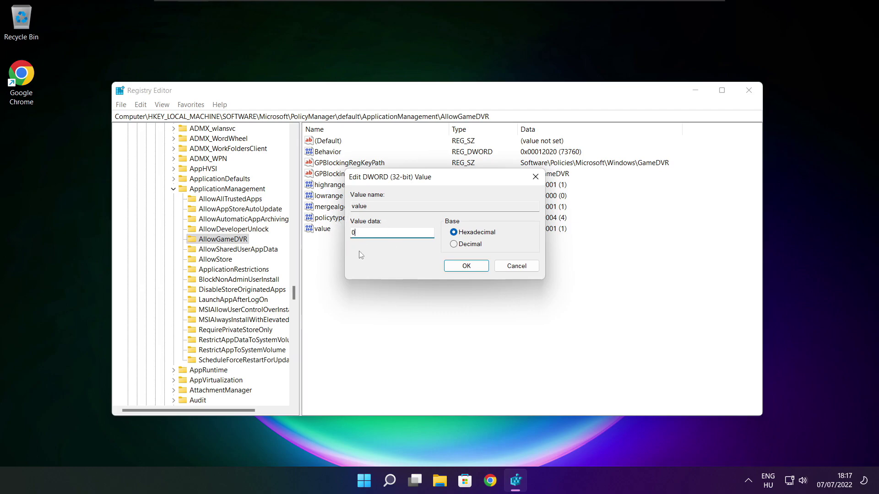
pyautogui.click(465, 267)
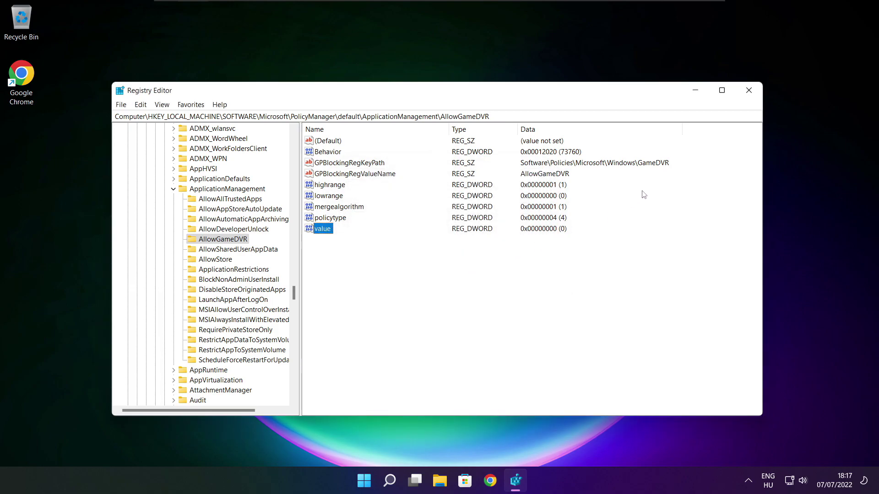
# - Close Registry Editor and download dxwebsetup.exe from the DirectX End-User Runtime Web Installer page
pyautogui.click(750, 94)
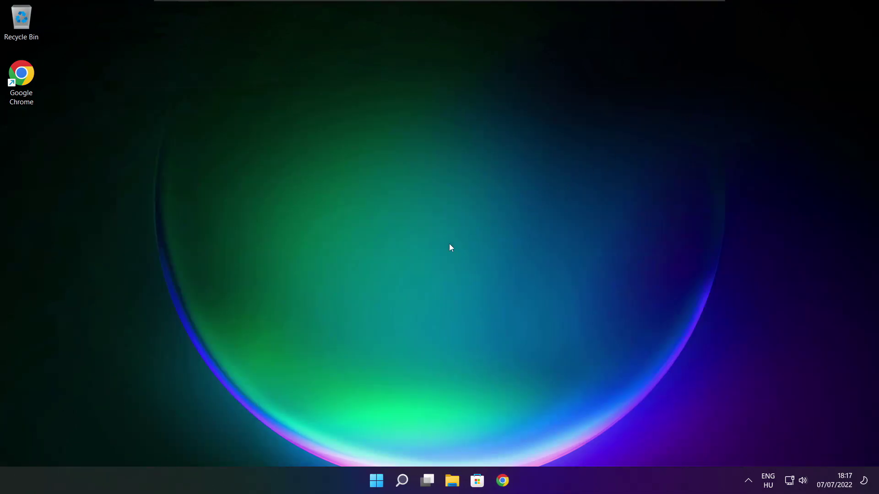
pyautogui.click(505, 483)
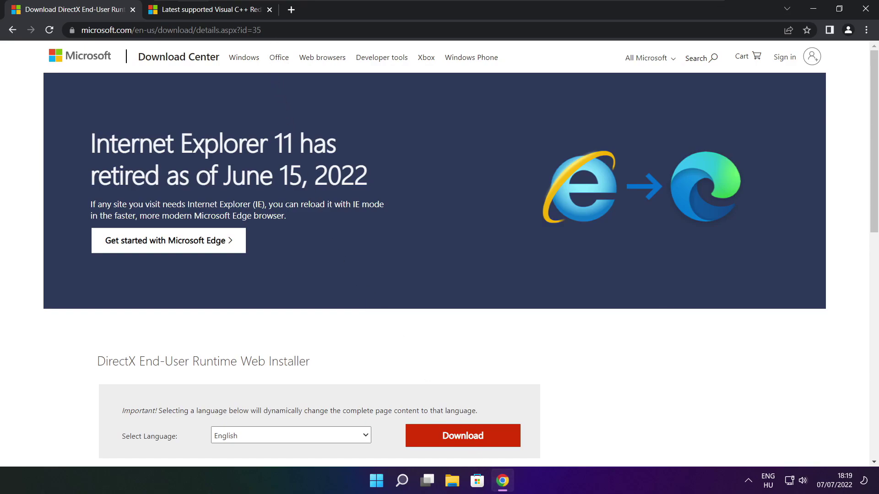
pyautogui.click(262, 29)
pyautogui.moveTo(262, 29); pyautogui.dragTo(81, 29)
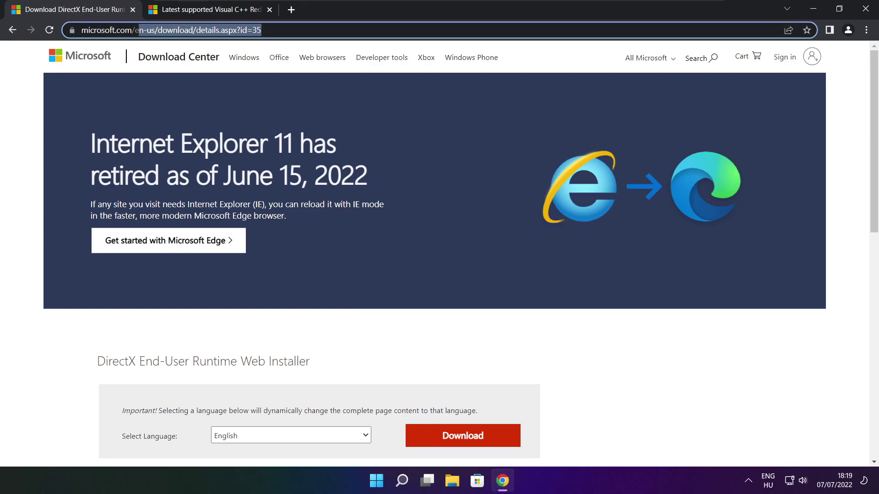
pyautogui.click(197, 29)
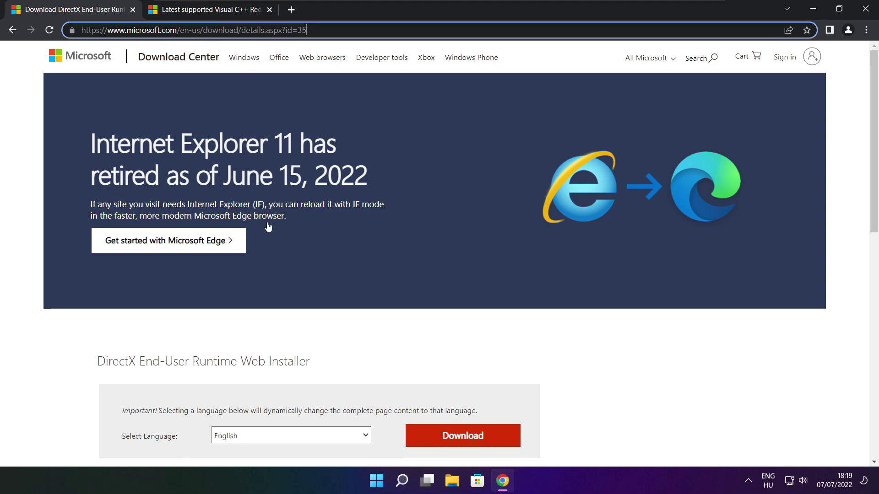
pyautogui.click(318, 330)
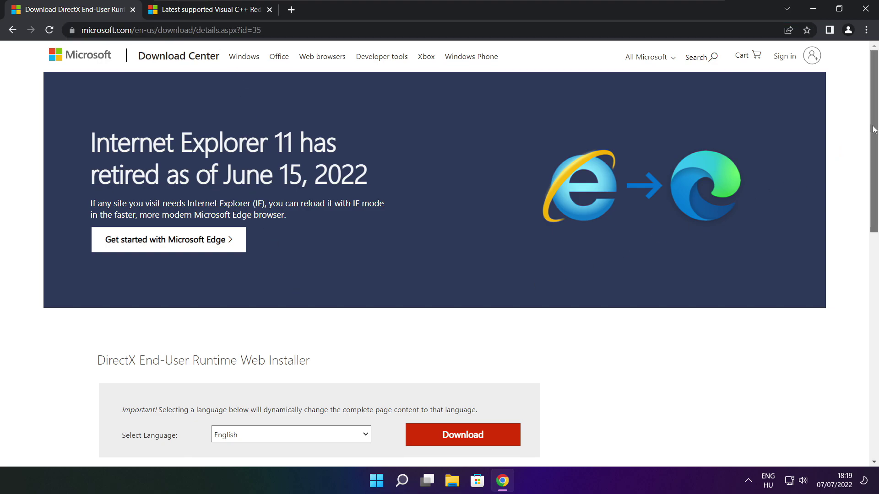
pyautogui.scroll(-4, 324, 195)
pyautogui.moveTo(323, 194); pyautogui.dragTo(374, 194)
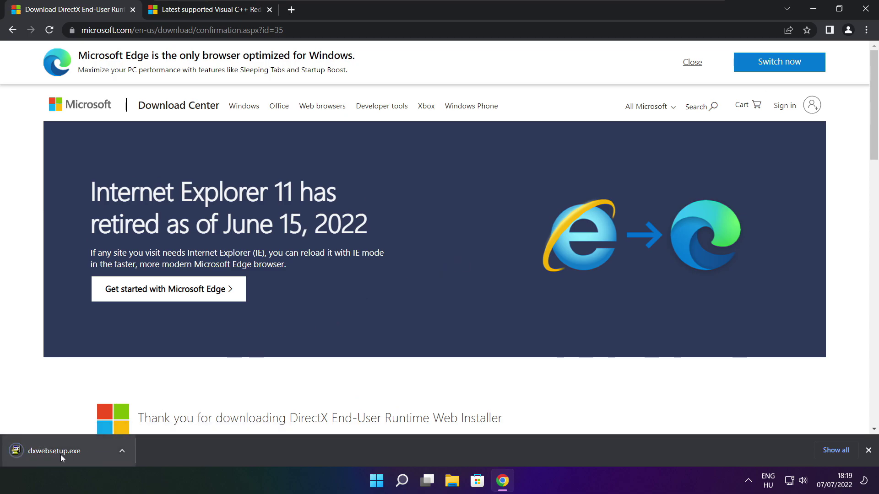
# - Run dxwebsetup.exe, accept the licence, skip the Bing Bar offer and install the runtime components
pyautogui.click(83, 452)
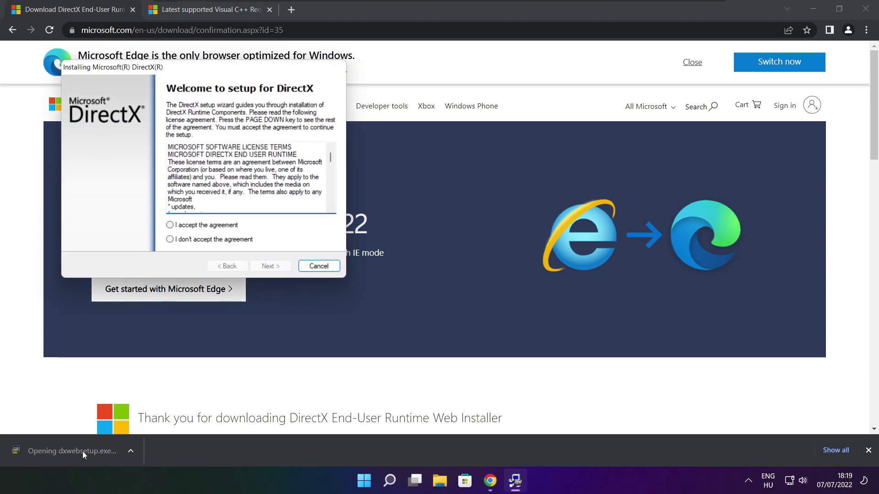
pyautogui.moveTo(201, 64); pyautogui.dragTo(419, 133)
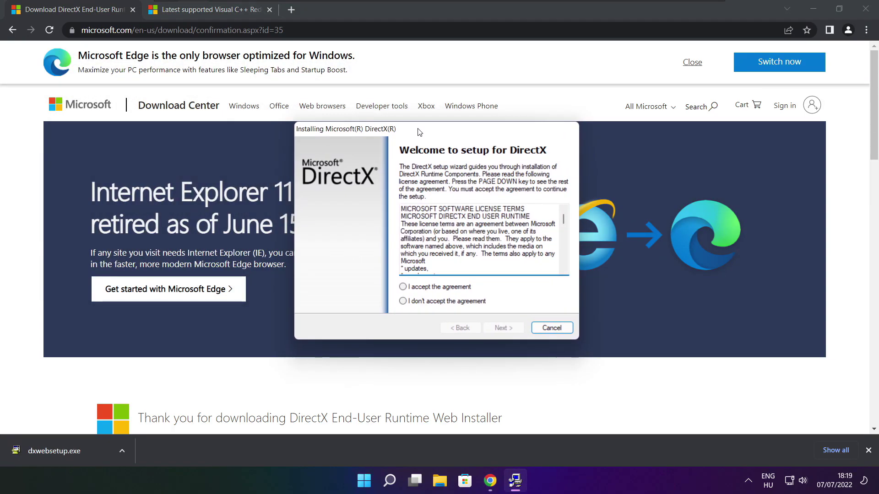
pyautogui.moveTo(563, 219); pyautogui.dragTo(564, 261)
pyautogui.click(416, 288)
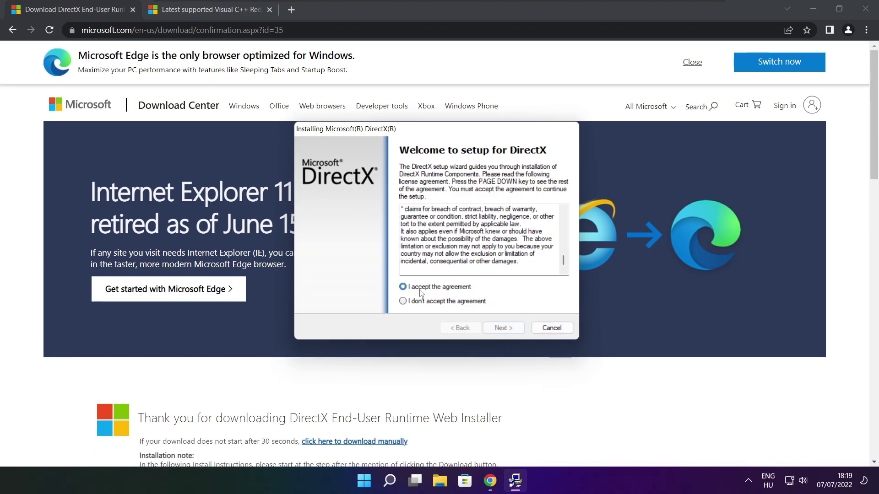
pyautogui.click(505, 329)
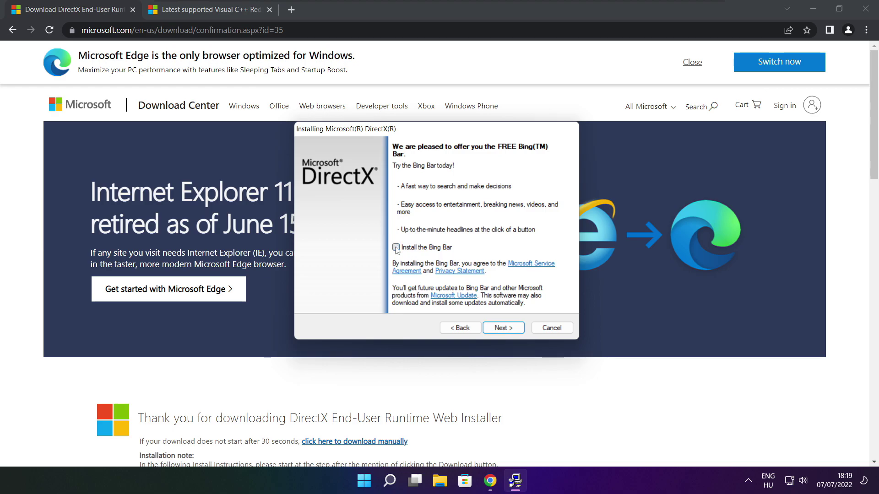
pyautogui.click(511, 330)
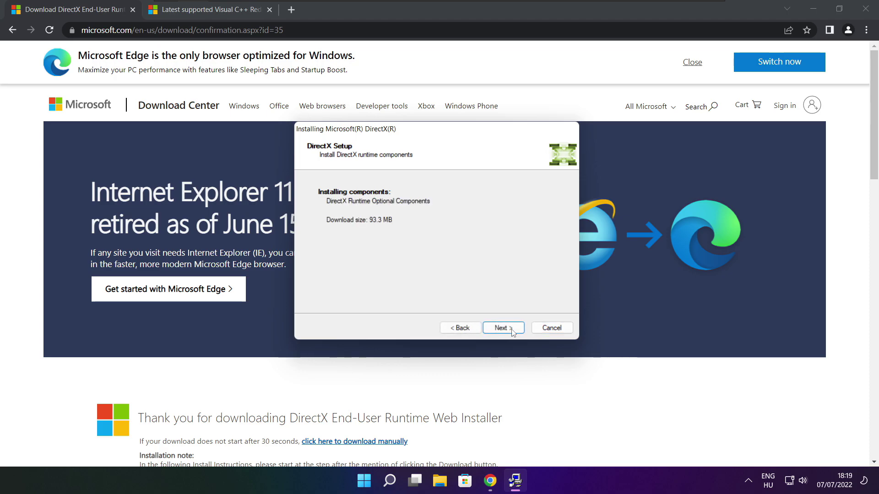
pyautogui.click(508, 330)
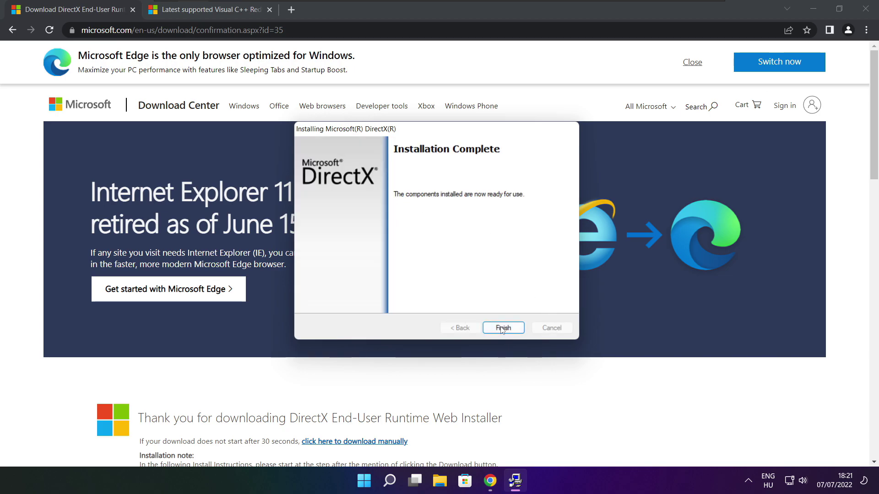
# - Finish the DirectX installer and close the DirectX download tab, returning to the Visual C++ docs page
pyautogui.click(503, 328)
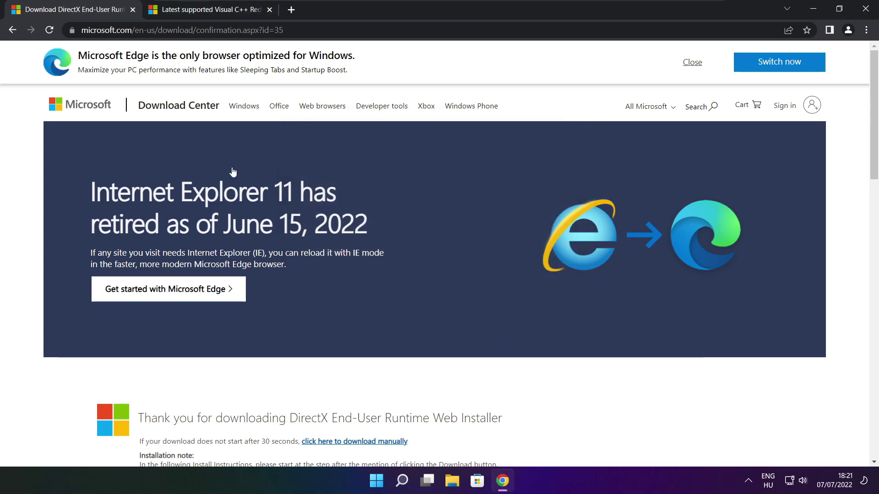
pyautogui.click(133, 12)
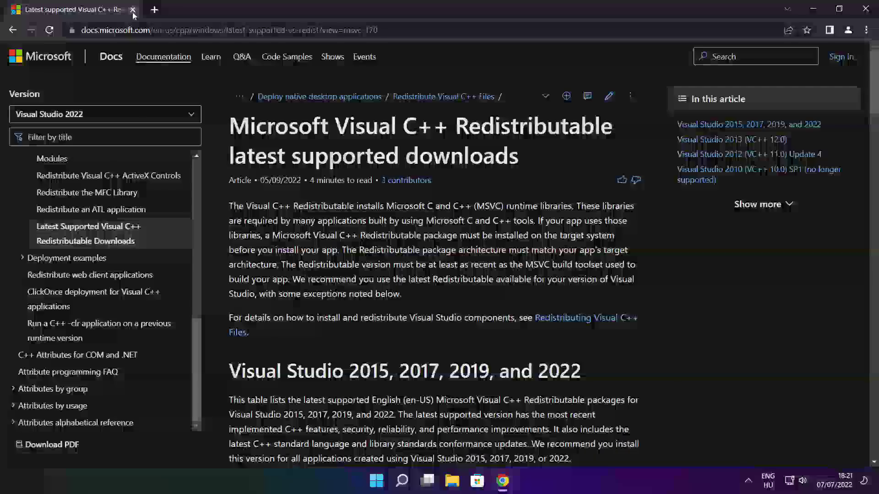
pyautogui.moveTo(378, 30)
pyautogui.mouseDown()
pyautogui.moveTo(81, 29)
pyautogui.moveTo(378, 30)
pyautogui.mouseUp()
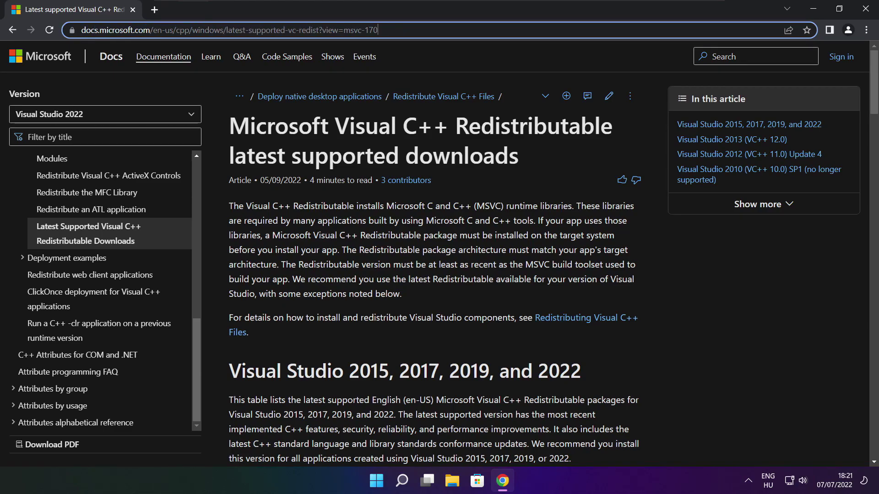
pyautogui.click(435, 56)
pyautogui.moveTo(873, 85); pyautogui.dragTo(869, 127)
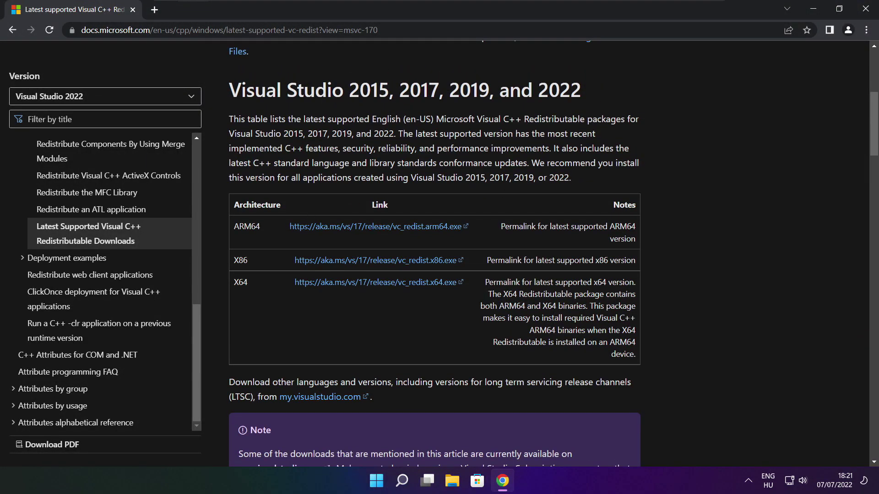
# - Download the ARM64, x86 and x64 vc_redist installers from the supported downloads table
pyautogui.moveTo(234, 226); pyautogui.dragTo(591, 308)
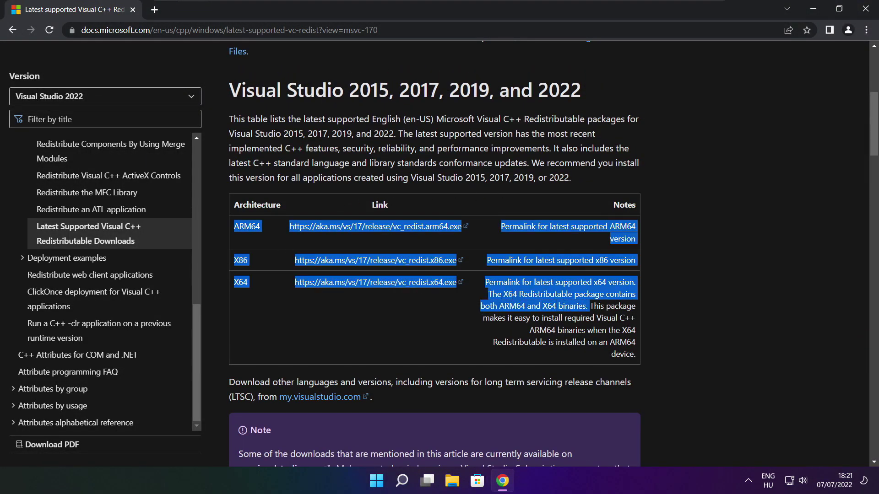
pyautogui.click(590, 315)
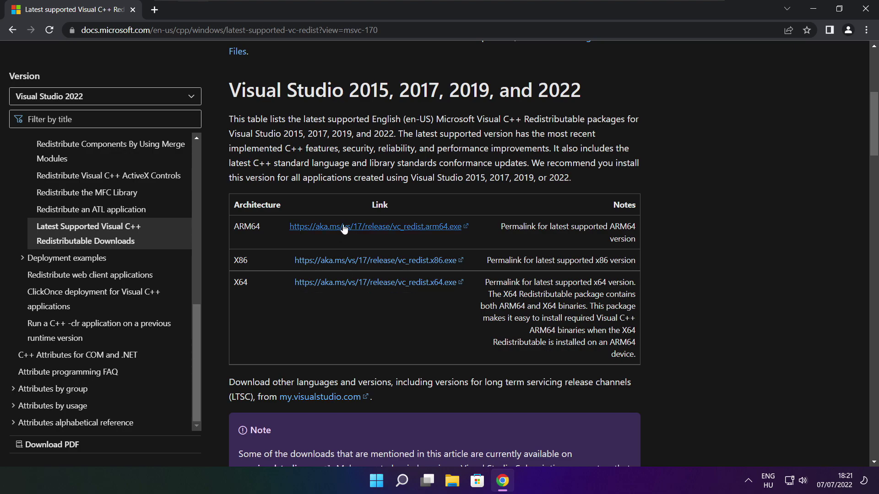
pyautogui.click(364, 227)
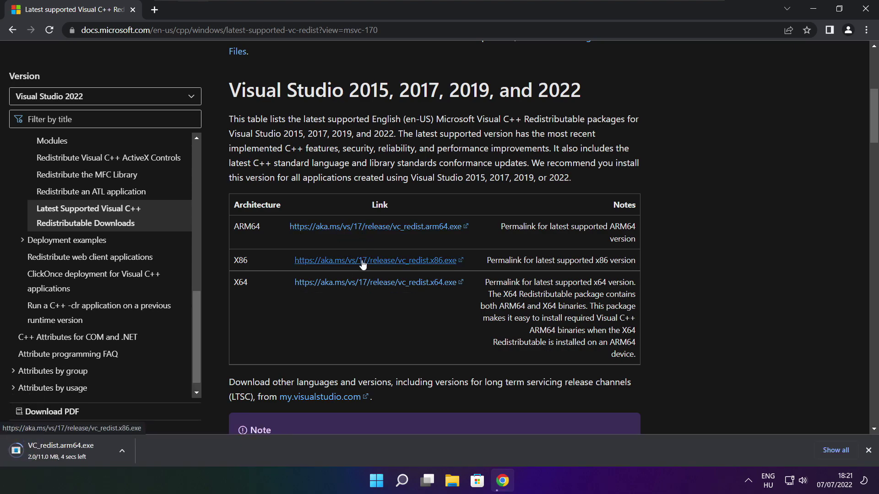
pyautogui.click(362, 262)
pyautogui.click(362, 283)
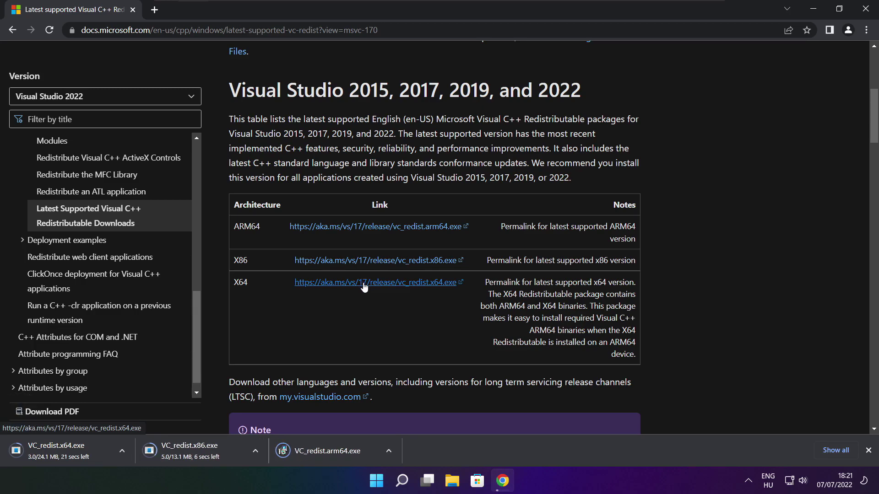
# - Try installing VC_redist.arm64.exe, then dismiss its failed setup
pyautogui.click(334, 452)
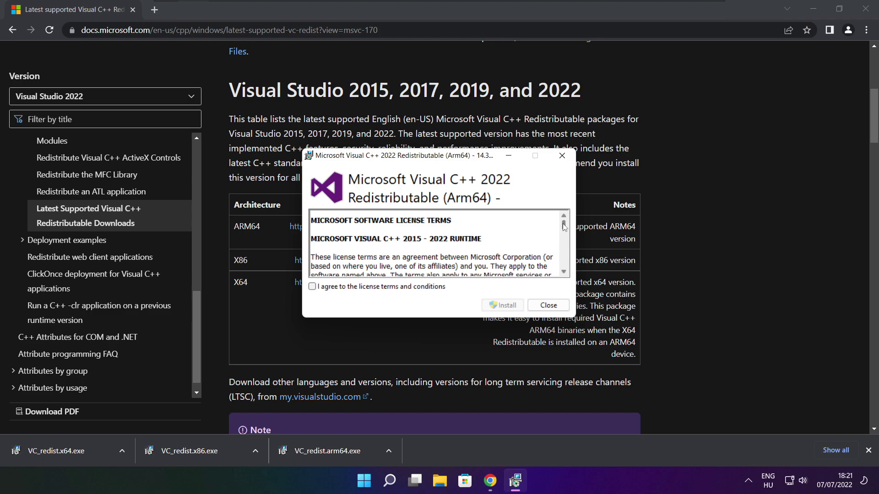
pyautogui.moveTo(564, 226); pyautogui.dragTo(564, 268)
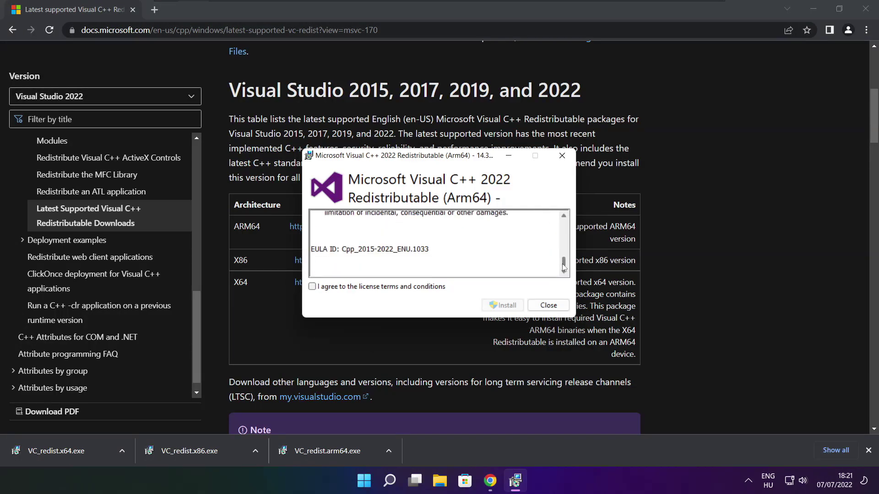
pyautogui.click(313, 288)
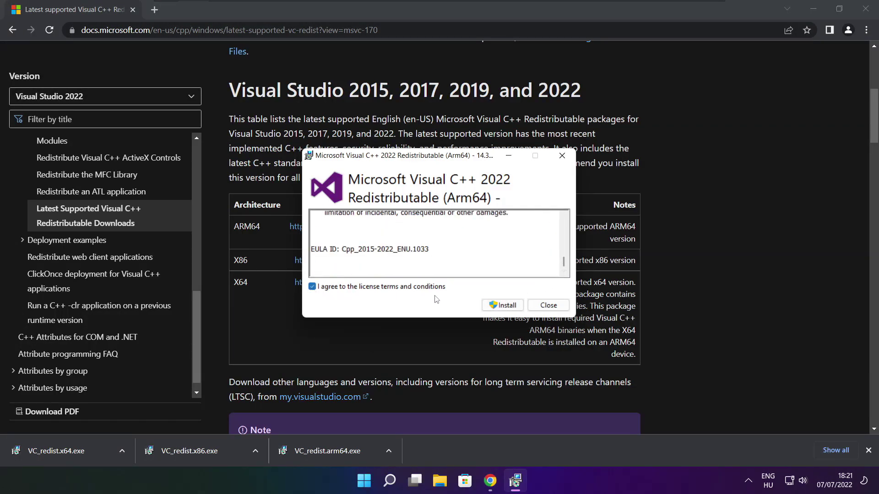
pyautogui.click(501, 305)
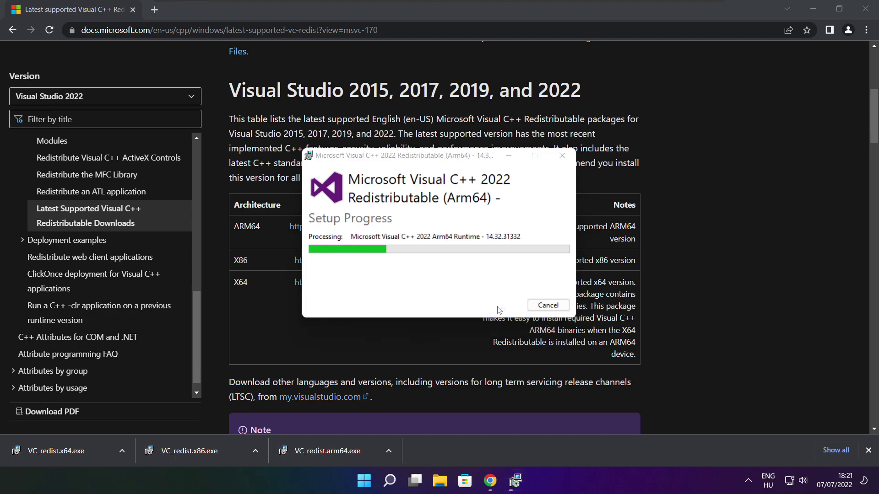
pyautogui.click(536, 308)
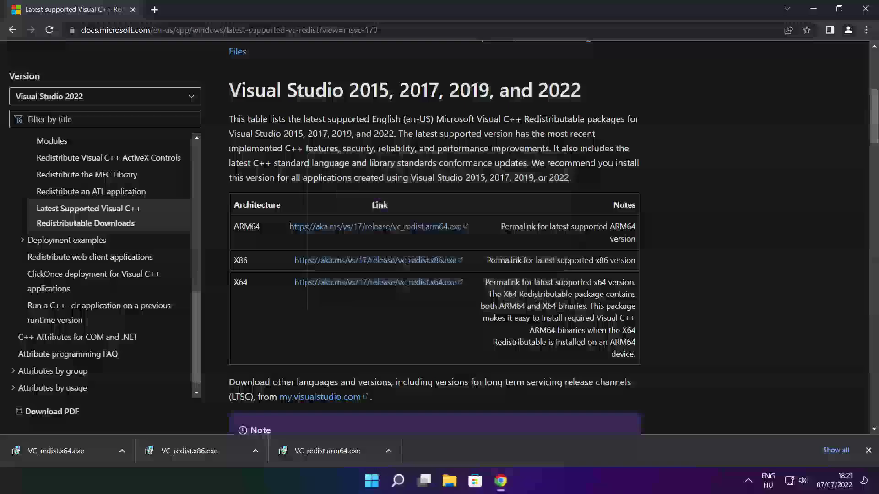
# - Agree to the licence and install the x86 Visual C++ 2015-2022 Redistributable 14.32.31332
pyautogui.click(207, 451)
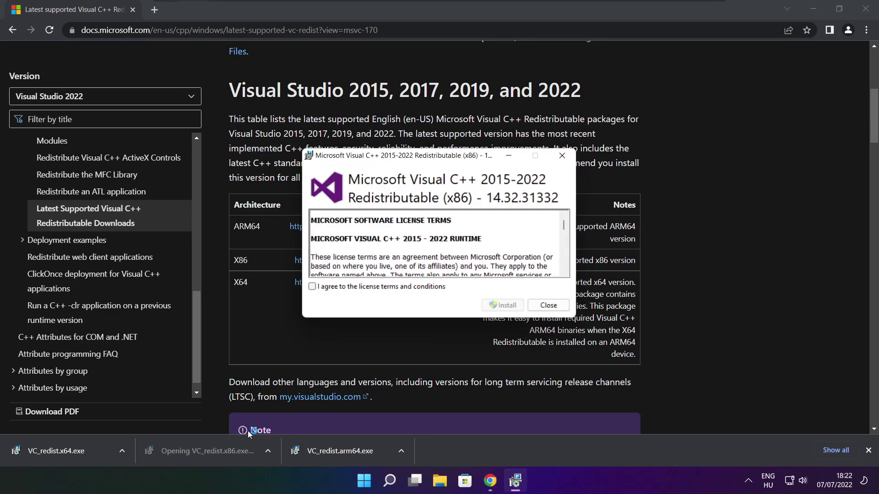
pyautogui.moveTo(564, 231); pyautogui.dragTo(564, 267)
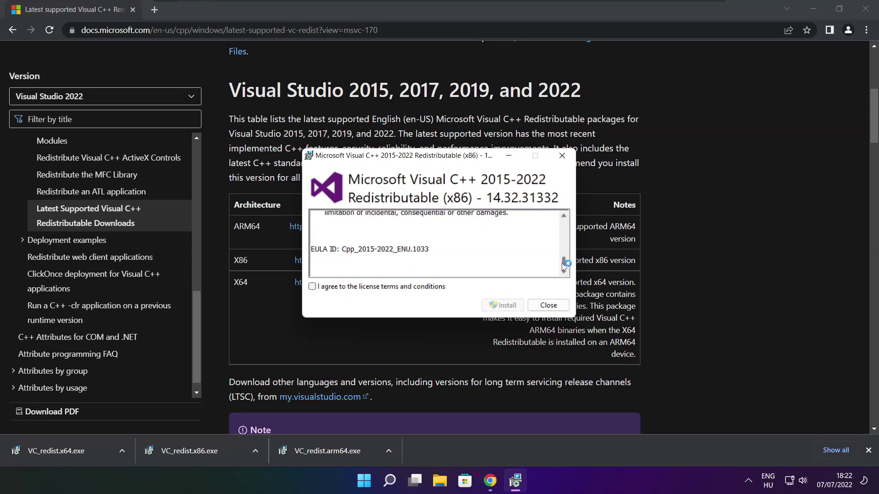
pyautogui.click(313, 287)
pyautogui.click(503, 306)
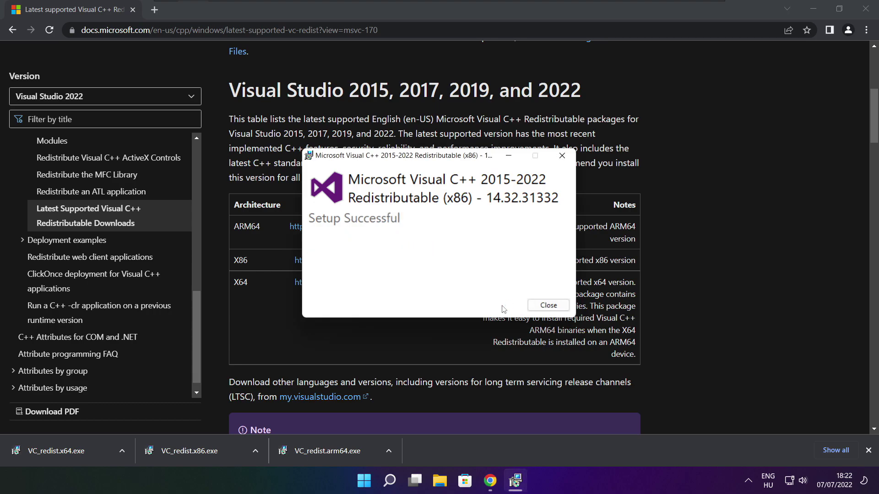
# - Close the x86 setup, then install the x64 Redistributable 14.32.31332 and close its installer
pyautogui.click(548, 305)
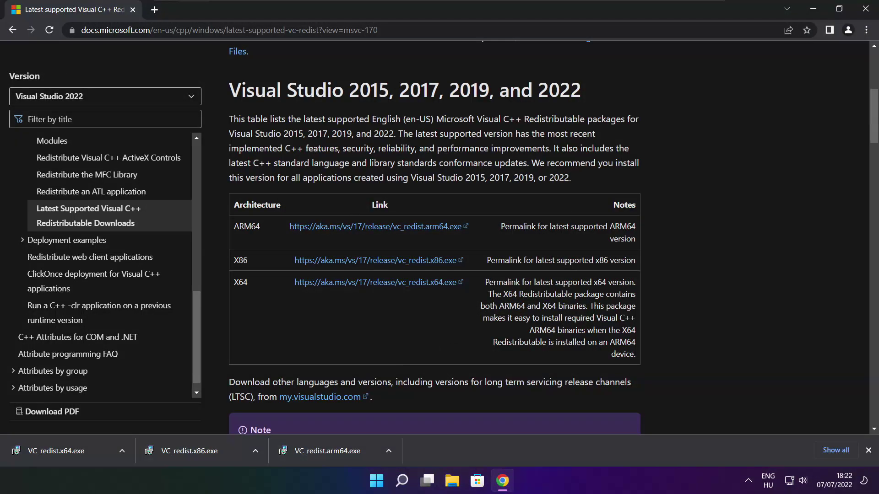
pyautogui.click(70, 451)
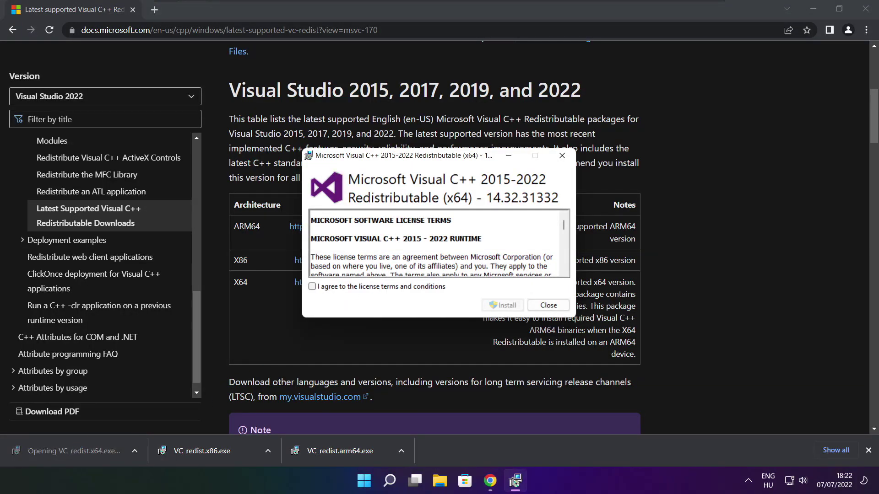
pyautogui.moveTo(563, 225); pyautogui.dragTo(564, 273)
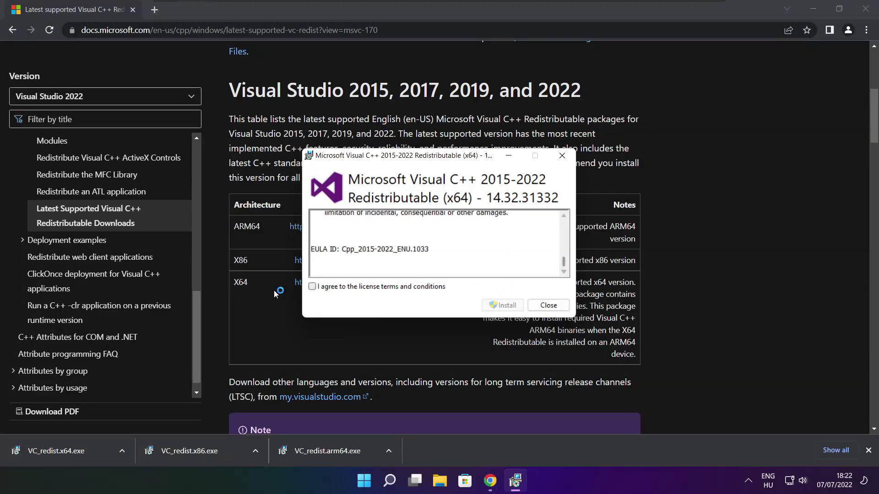
pyautogui.click(312, 287)
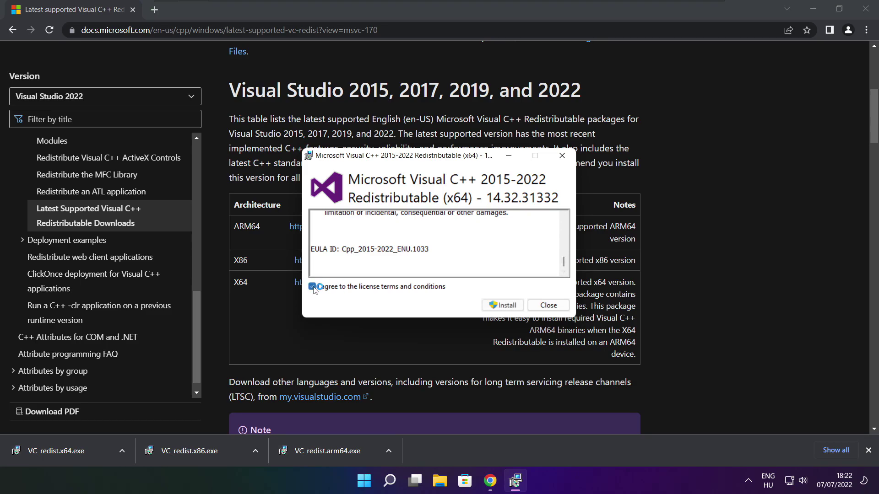
pyautogui.click(505, 309)
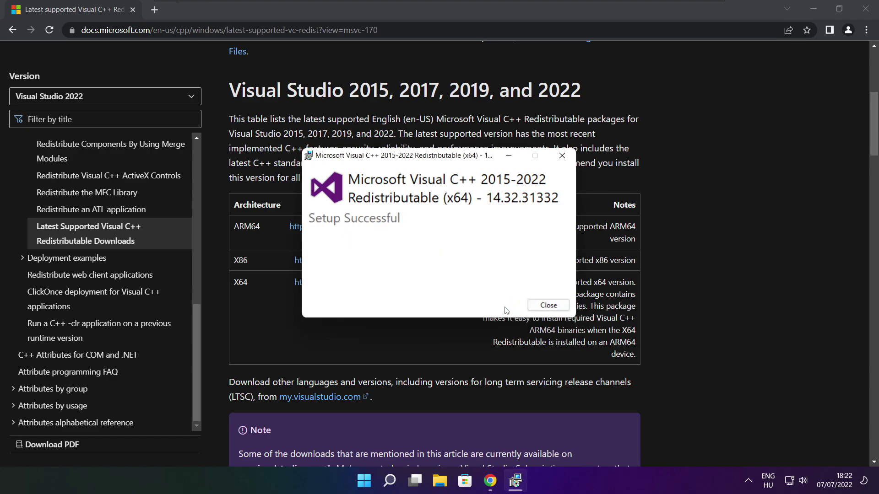
pyautogui.click(549, 305)
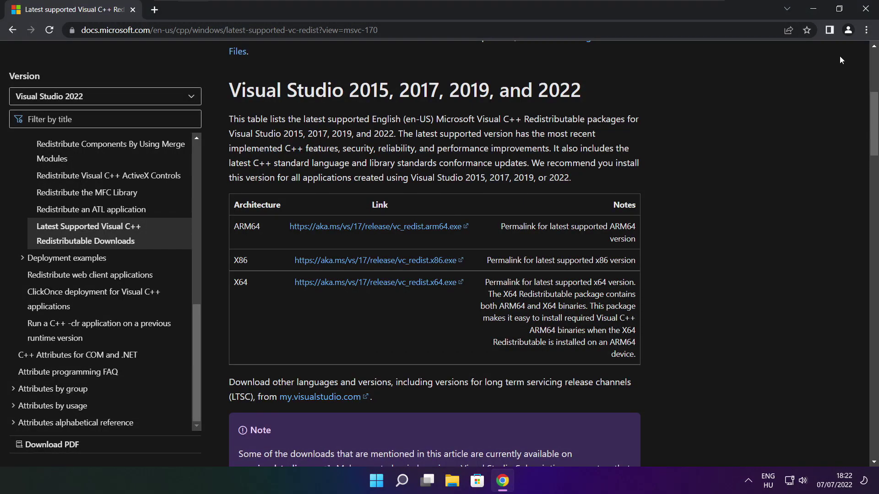
# - Close the Chrome window, then restart Windows using Restart from the Start menu's Power button
pyautogui.click(867, 9)
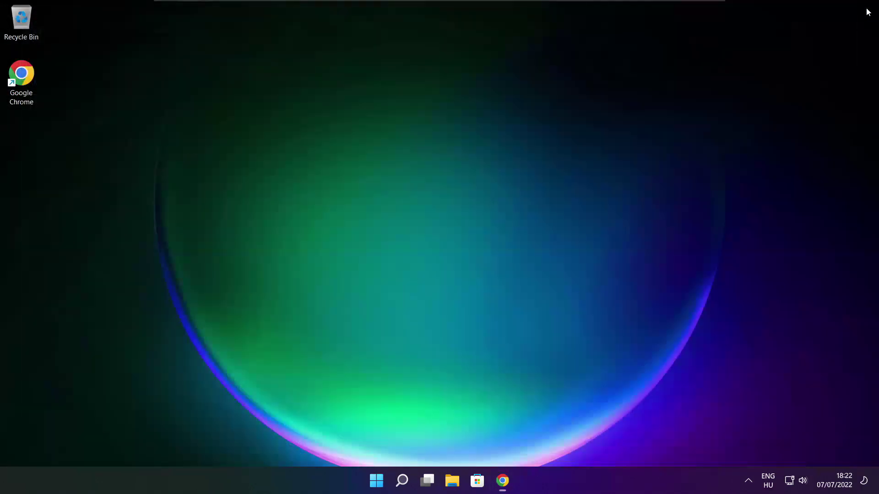
pyautogui.click(377, 485)
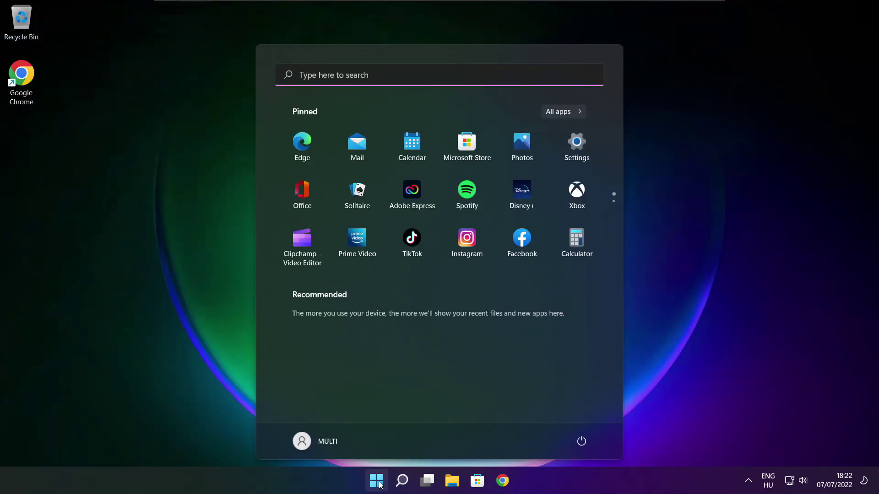
pyautogui.click(580, 445)
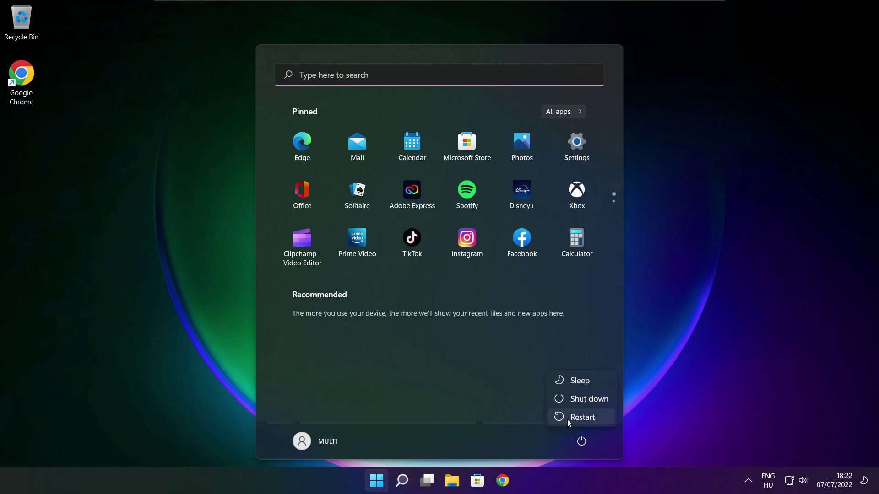
pyautogui.click(588, 419)
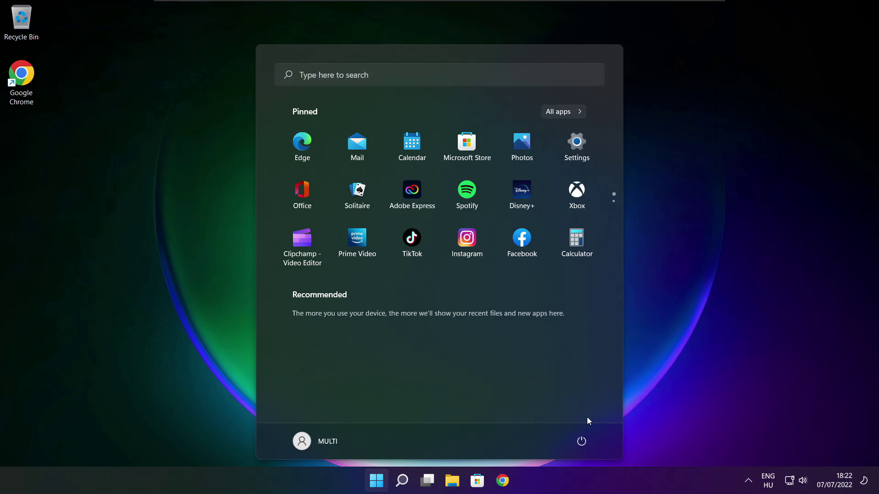